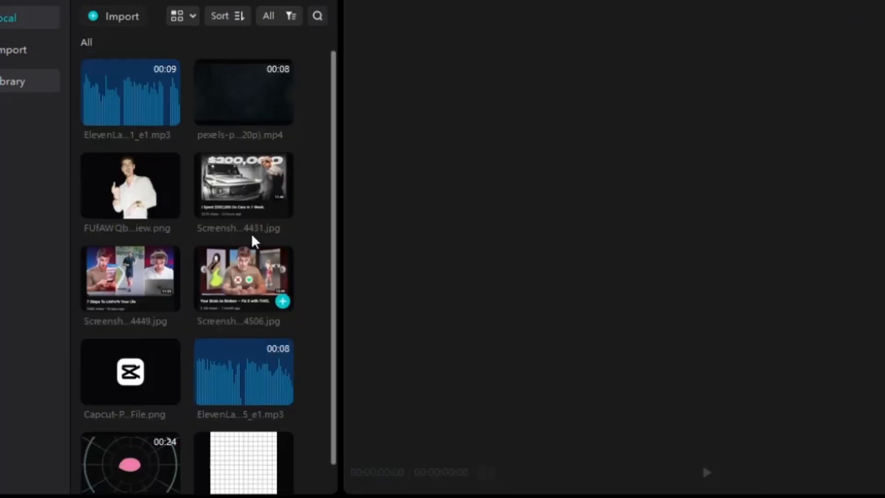
Step: Place the dark pexels particle video at the start of the timeline and play it back
scroll(147, 466, down, 1)
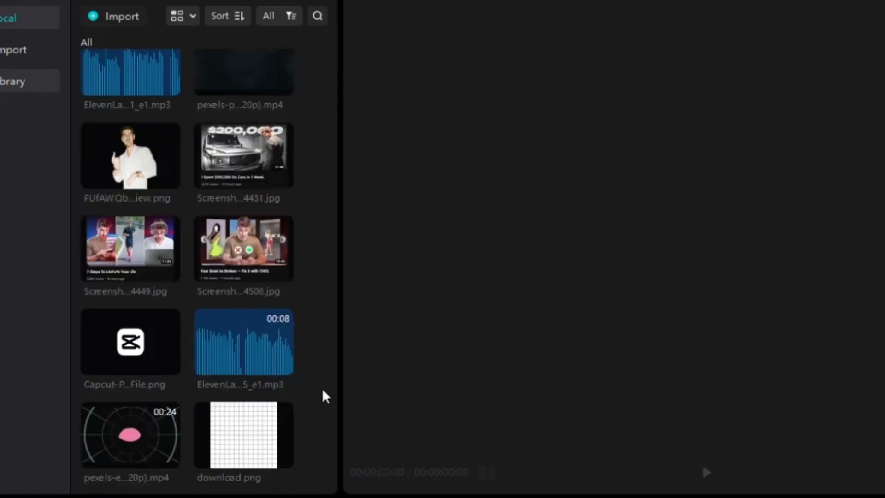
scroll(322, 390, up, 1)
drag(244, 90, 236, 416)
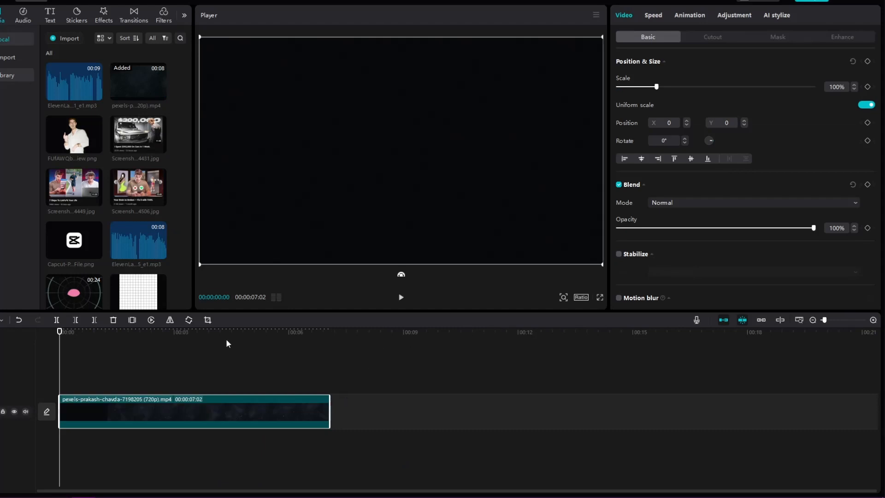
click(401, 298)
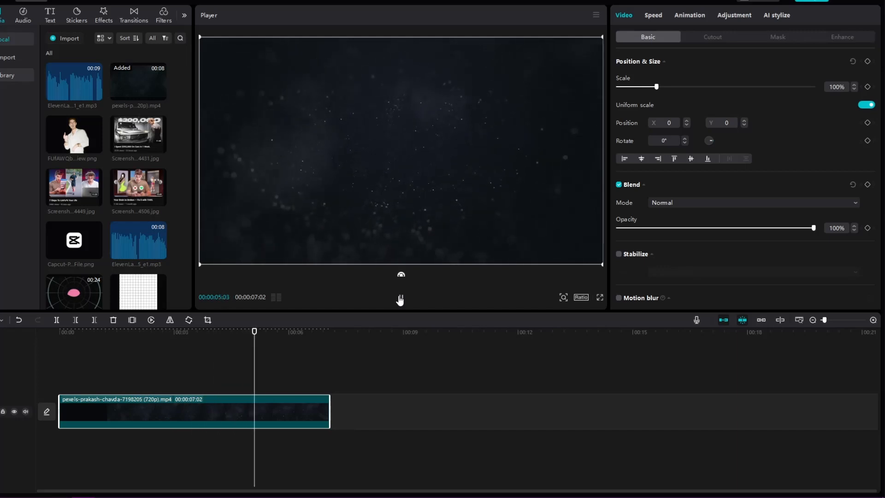
click(400, 300)
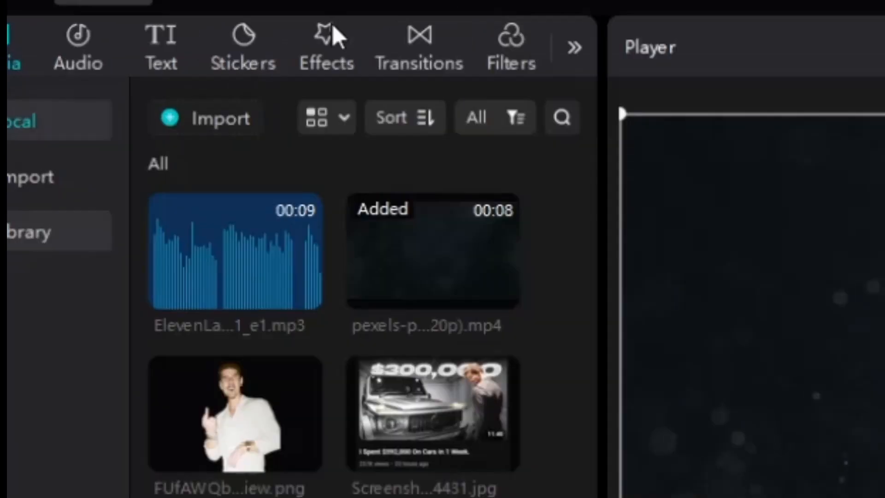
Step: Apply the trending Rebound Swing video effect to the background clip and preview it
click(105, 12)
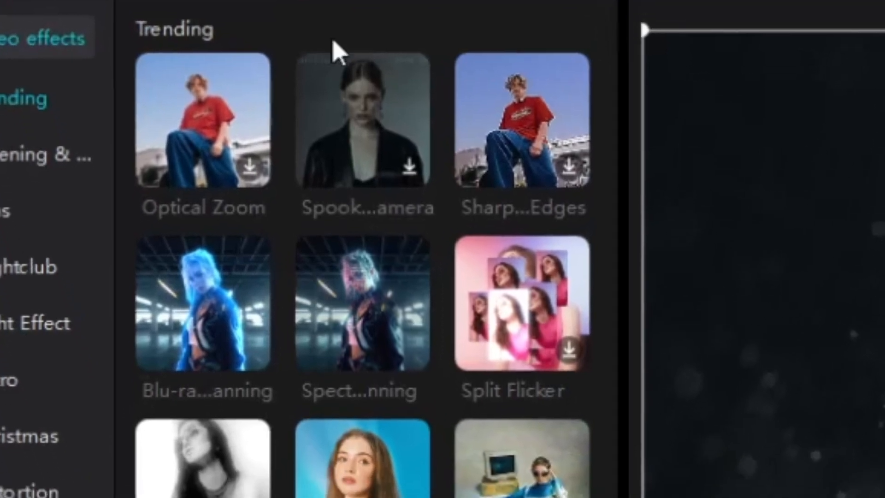
scroll(502, 392, down, 15)
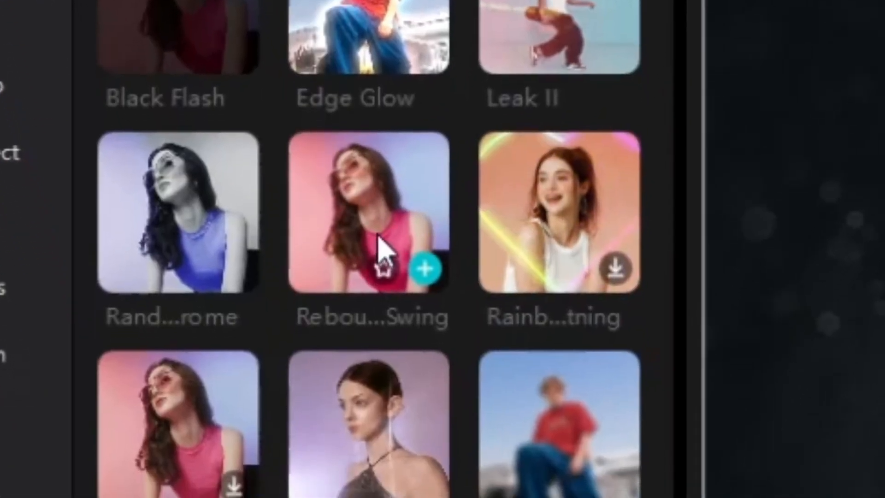
drag(378, 240, 120, 389)
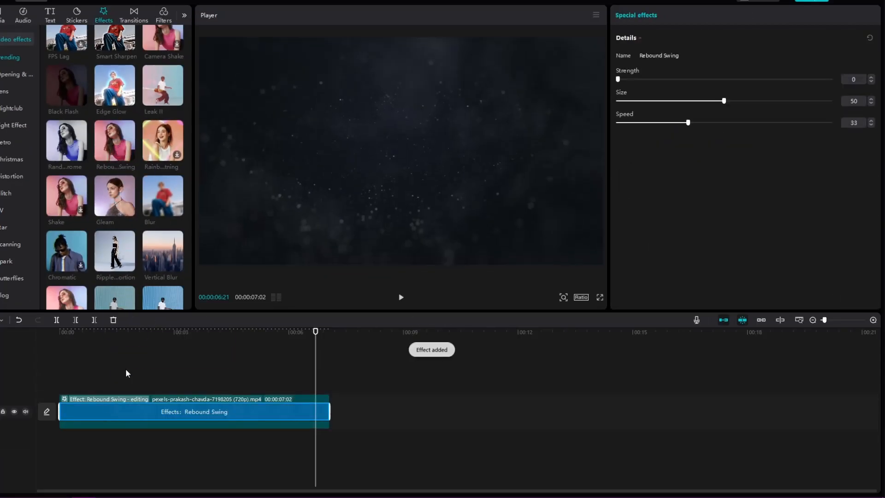
click(206, 377)
click(399, 299)
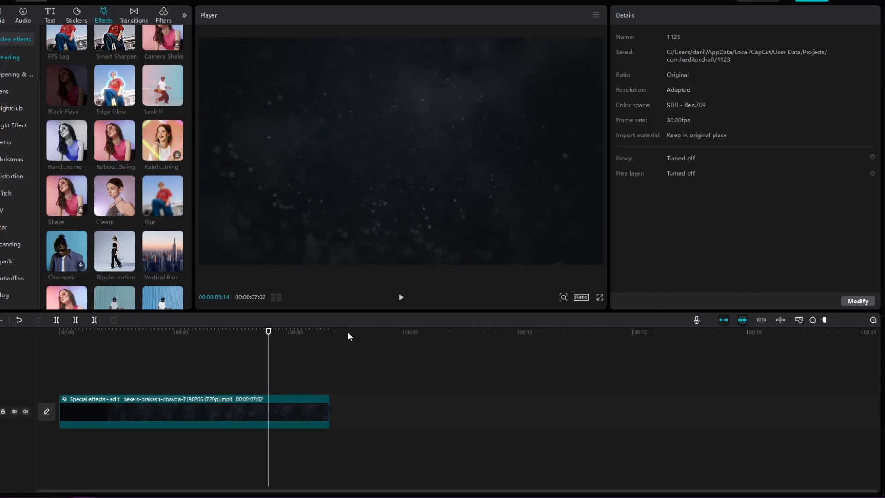
Step: Set the background clip's Rebound Swing effect to size 3 and speed 1, and preview it from the start
click(544, 256)
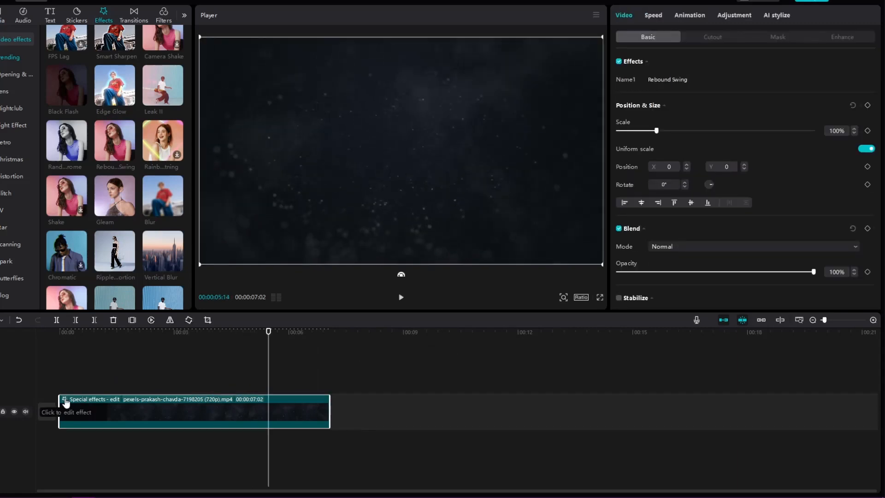
click(65, 401)
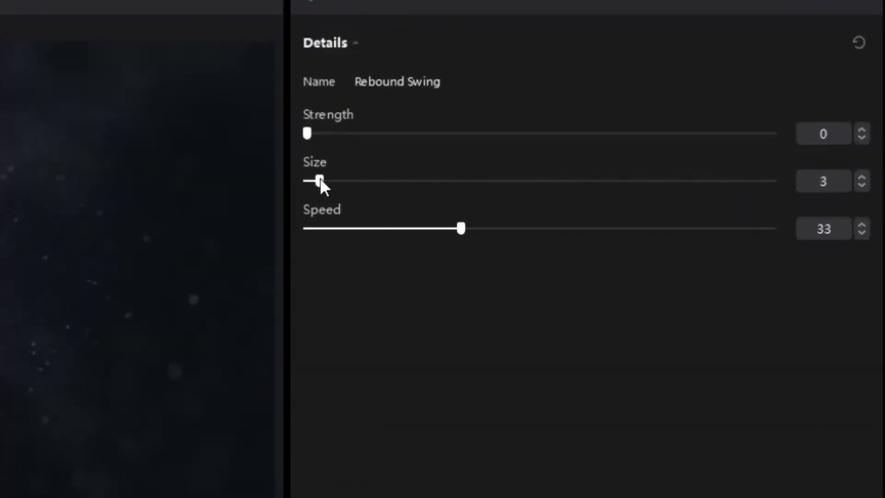
drag(395, 225, 313, 227)
drag(268, 385, 60, 373)
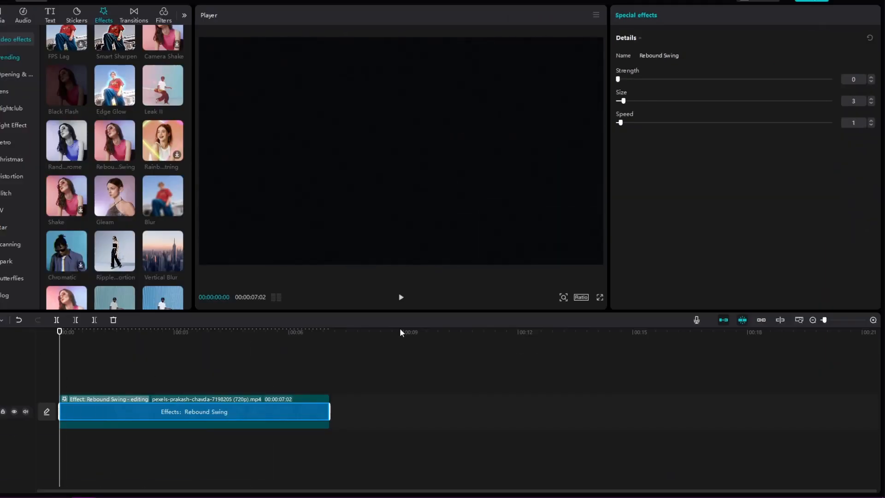
click(402, 299)
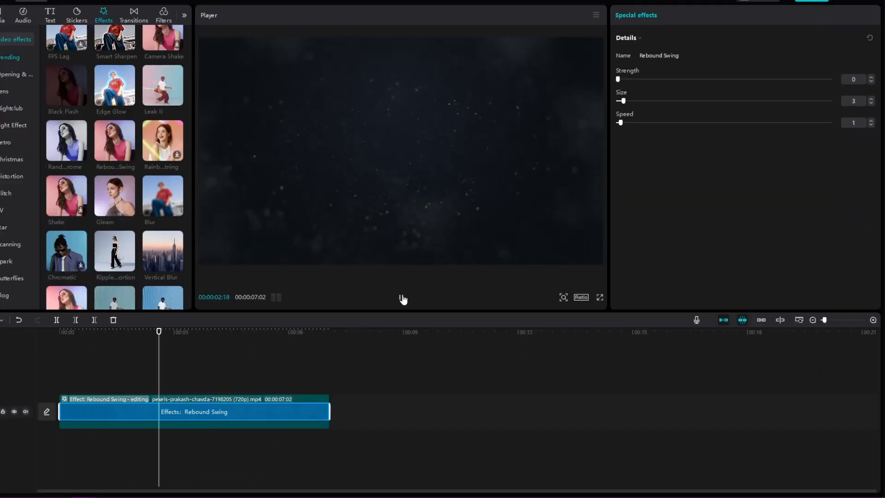
click(327, 375)
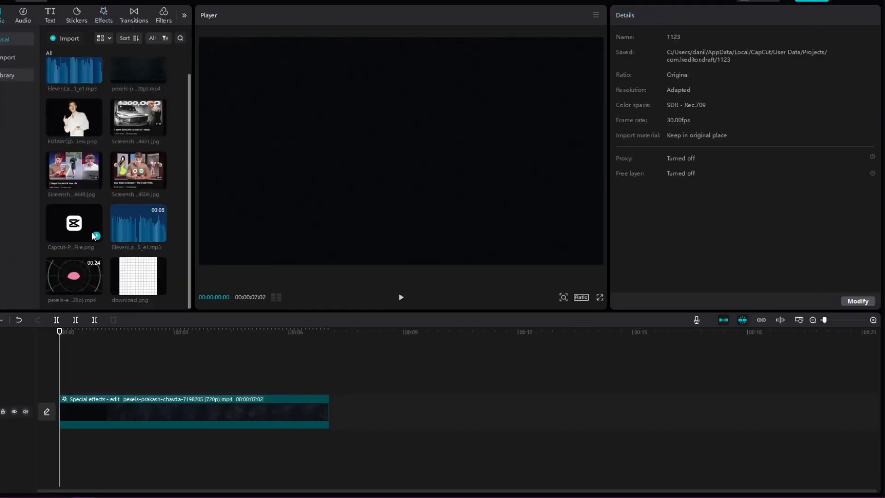
Step: Overlay the download.png grid above the background clip with a duration of 00:00:06:08 and an opacity of 12%
drag(94, 237, 82, 380)
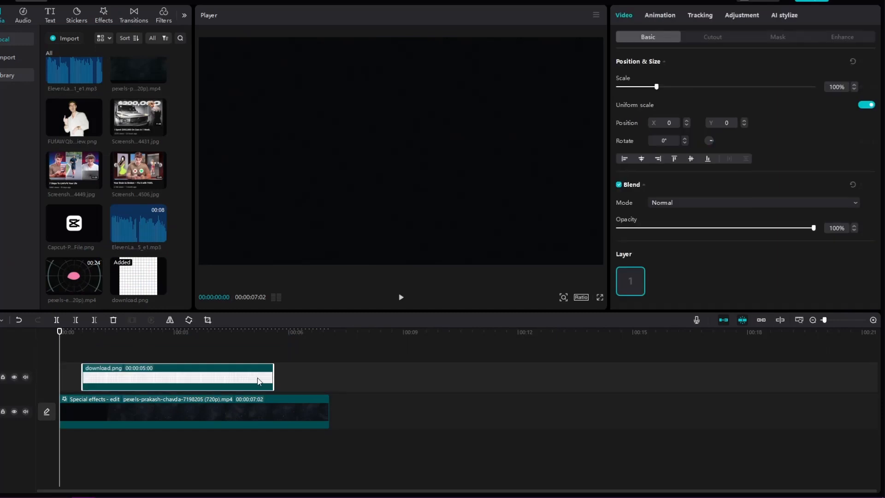
drag(272, 379, 327, 380)
click(296, 352)
click(281, 378)
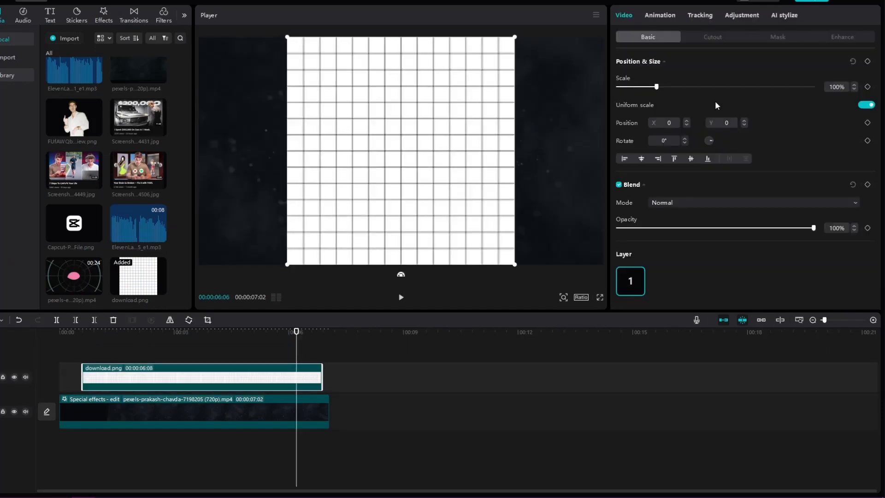
drag(772, 227, 645, 228)
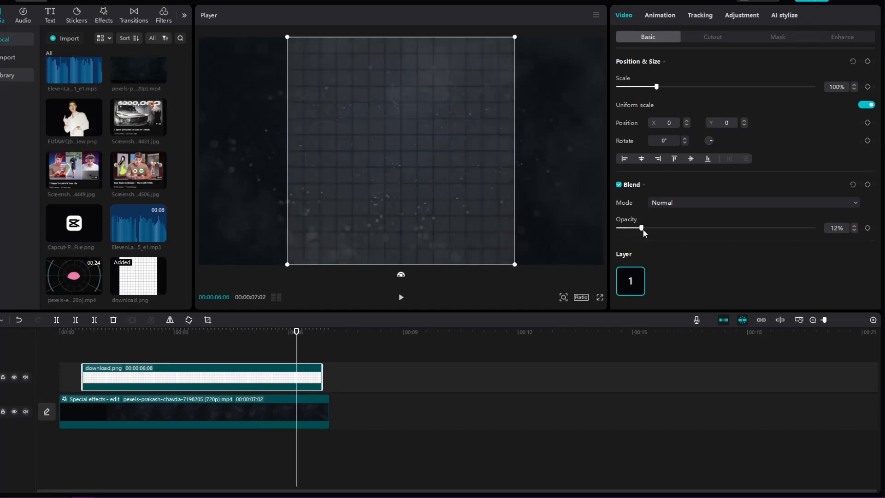
click(515, 278)
click(498, 248)
Step: Mask the grid image with a centred rectangle of size 191 by 191 and a feather of 4
scroll(683, 168, down, 1)
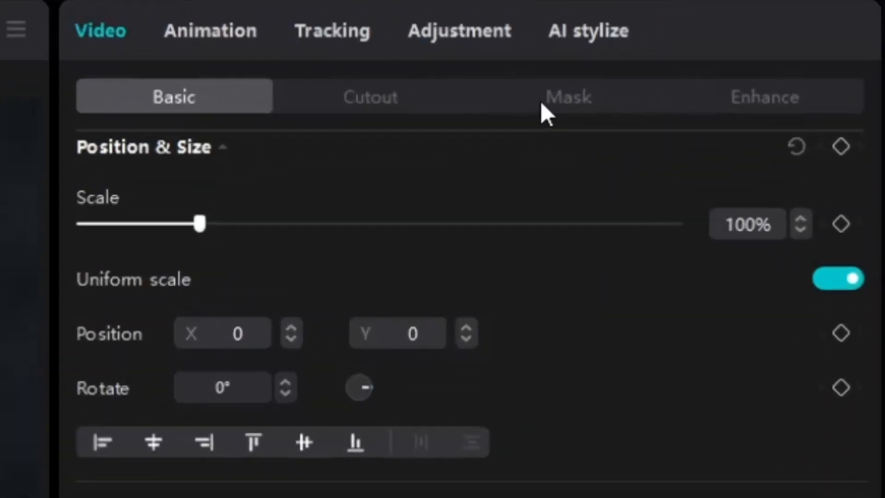
click(766, 38)
click(573, 273)
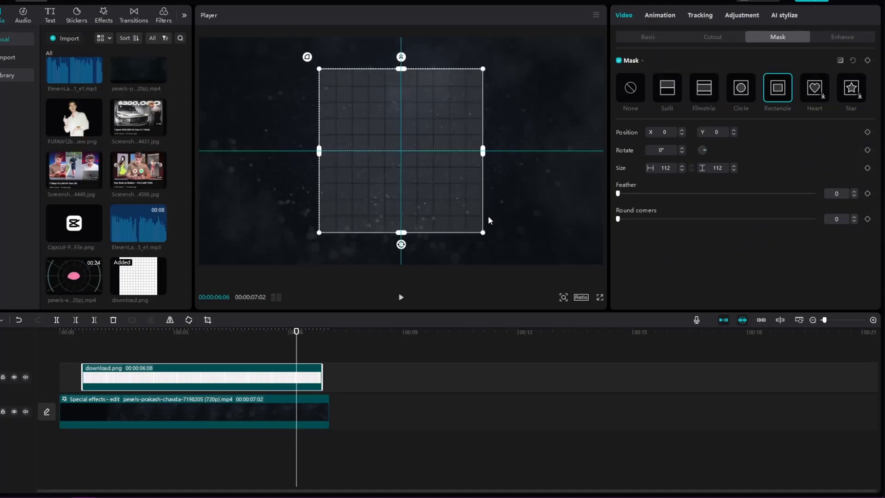
drag(513, 227, 498, 228)
drag(618, 193, 656, 193)
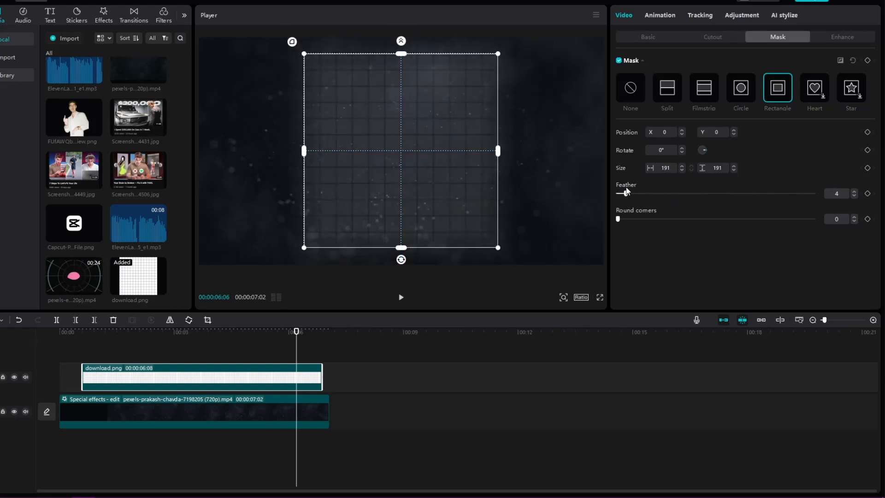
Step: Round the grid mask's corners to 27 and lower the grid image's opacity to 7%
click(377, 369)
drag(331, 349, 171, 347)
click(426, 173)
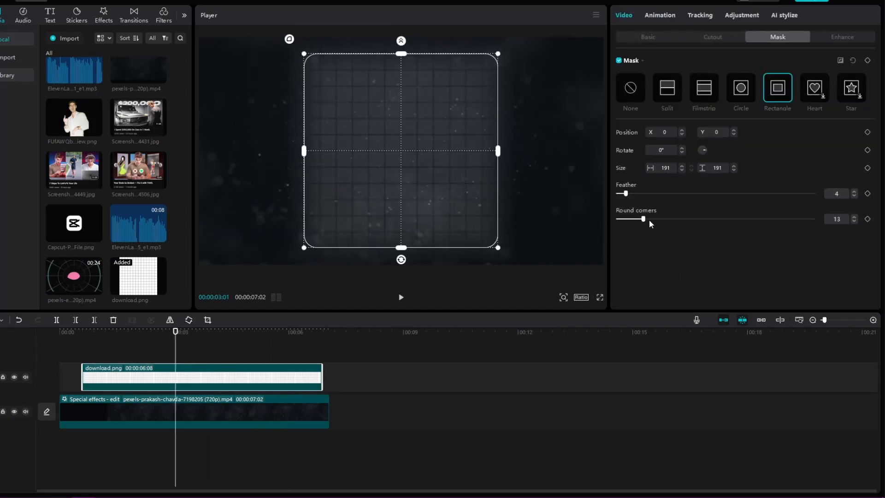
click(375, 344)
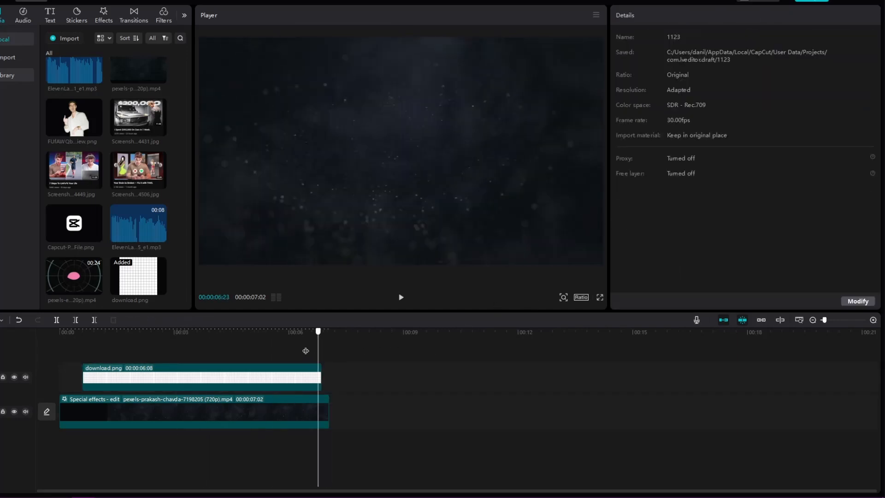
drag(305, 351, 172, 349)
click(236, 373)
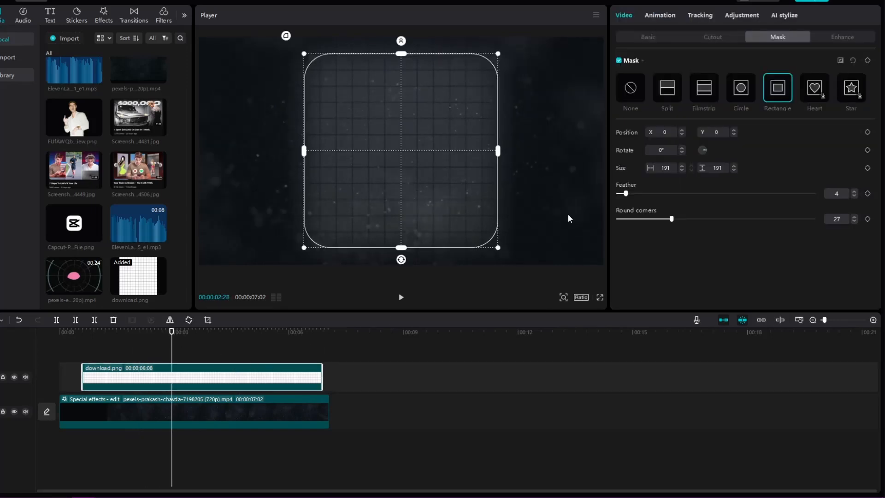
click(648, 37)
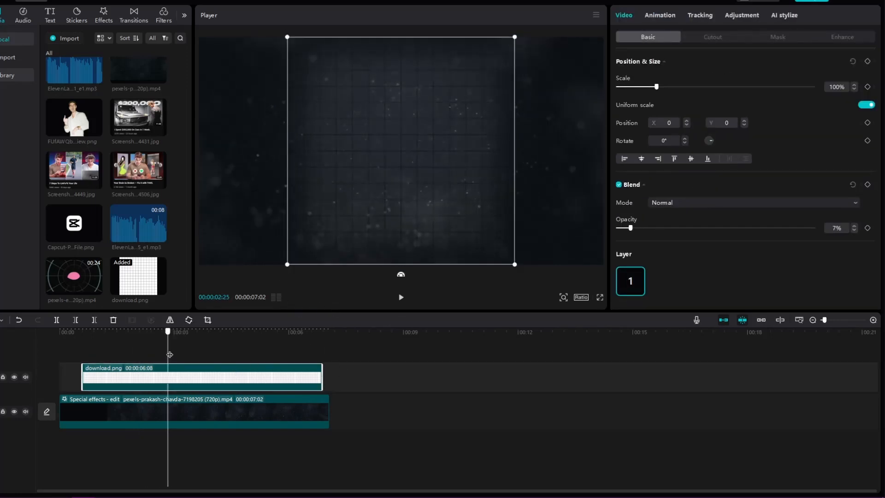
drag(169, 354, 103, 354)
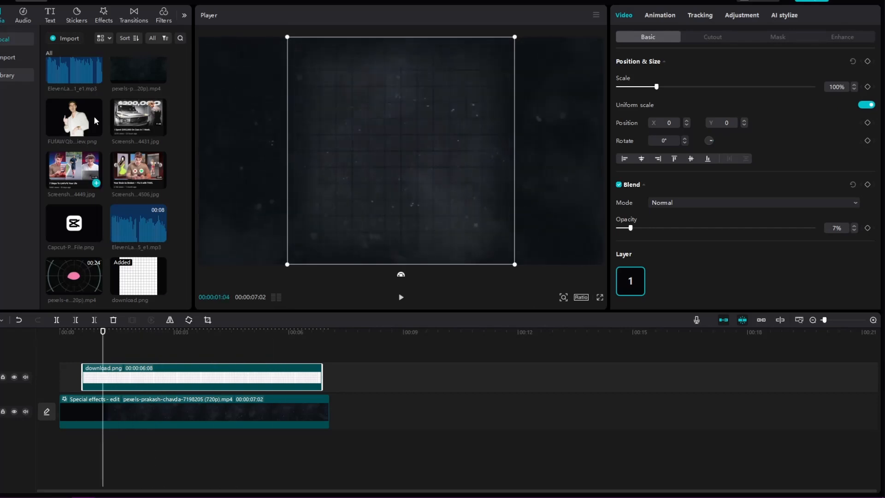
Step: Apply the Rebound Swing effect to the grid image with strength 2 and speed 2, and preview it
click(104, 16)
drag(106, 144, 86, 346)
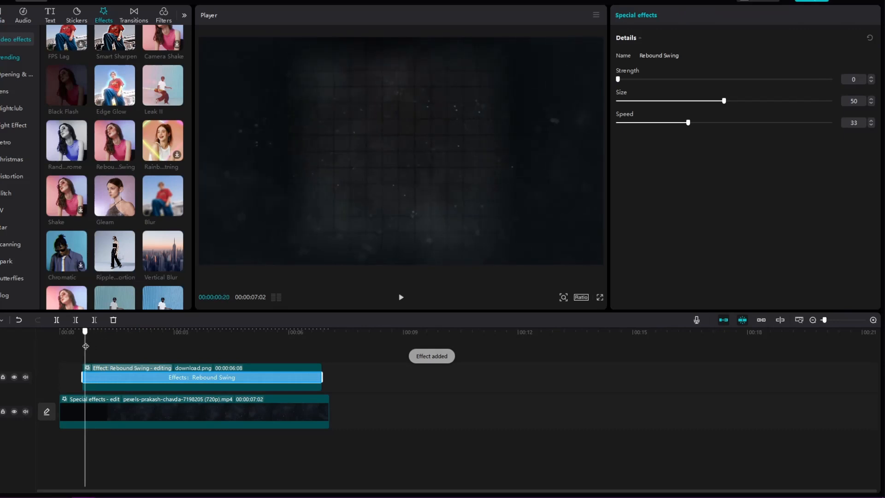
click(401, 297)
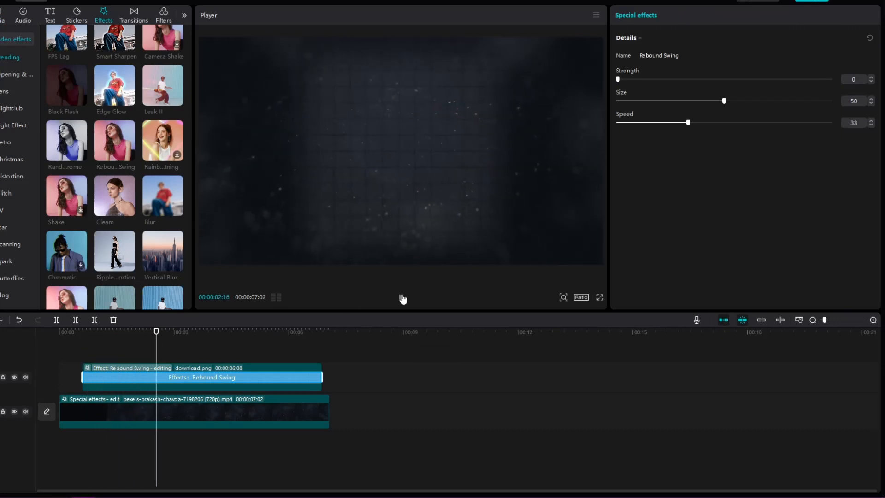
drag(721, 101, 627, 101)
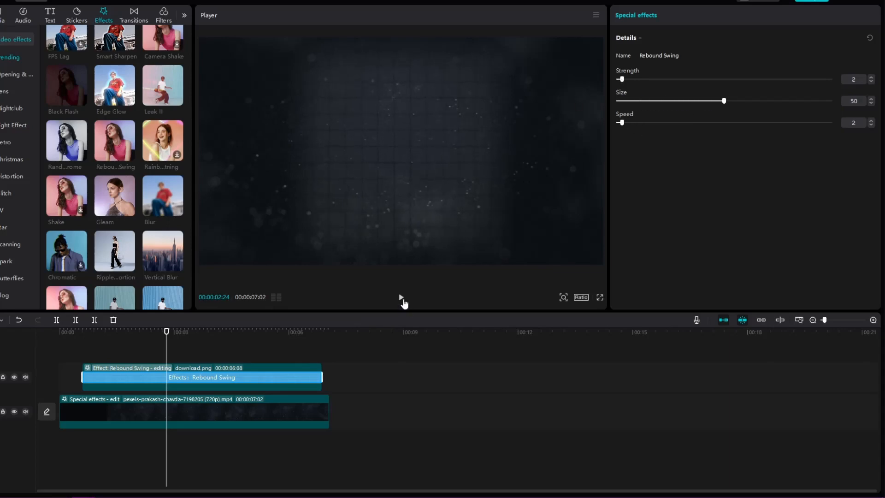
click(402, 298)
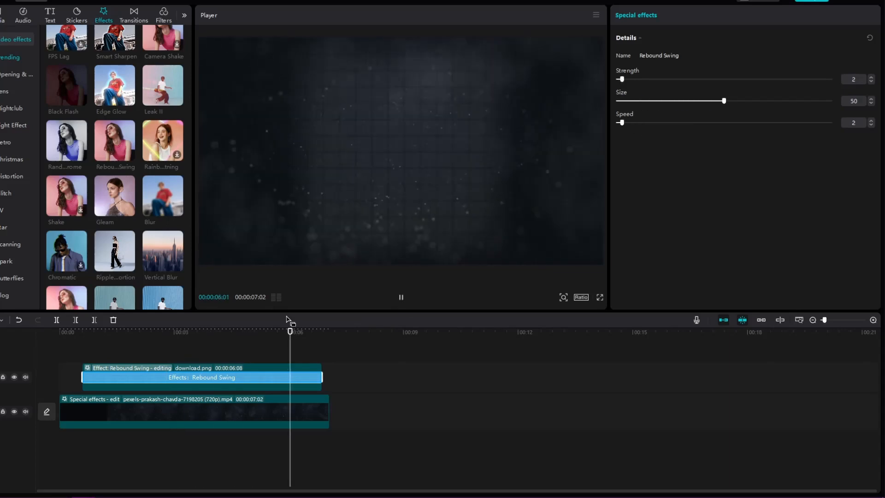
Step: Give the grid image a Fade In entry and a Fade Out exit animation
drag(290, 330, 101, 336)
click(137, 377)
click(668, 16)
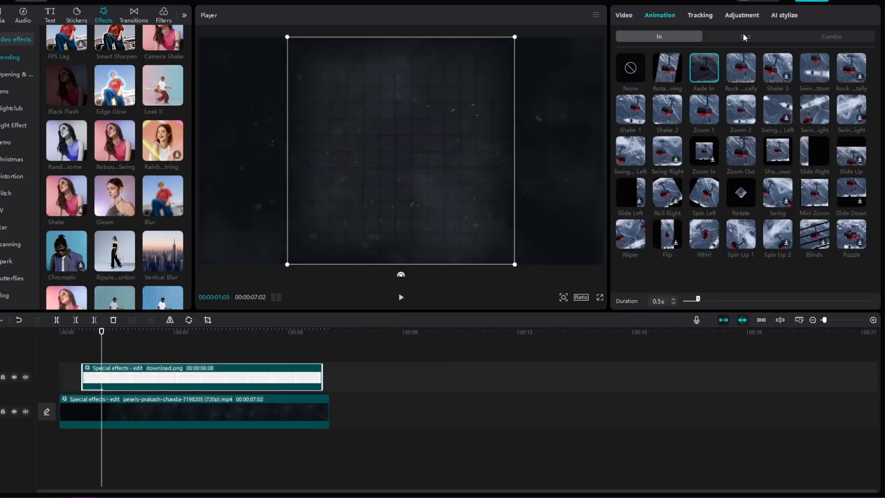
click(743, 36)
Step: Add both ElevenLabs voiceover files back to back on an audio track and raise their volume to 5.0 dB
click(4, 17)
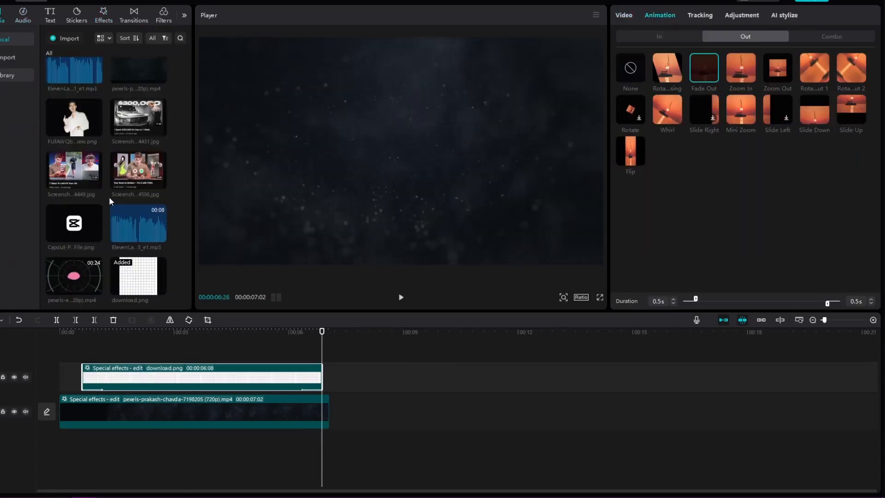
scroll(108, 196, up, 1)
click(83, 76)
drag(83, 76, 64, 442)
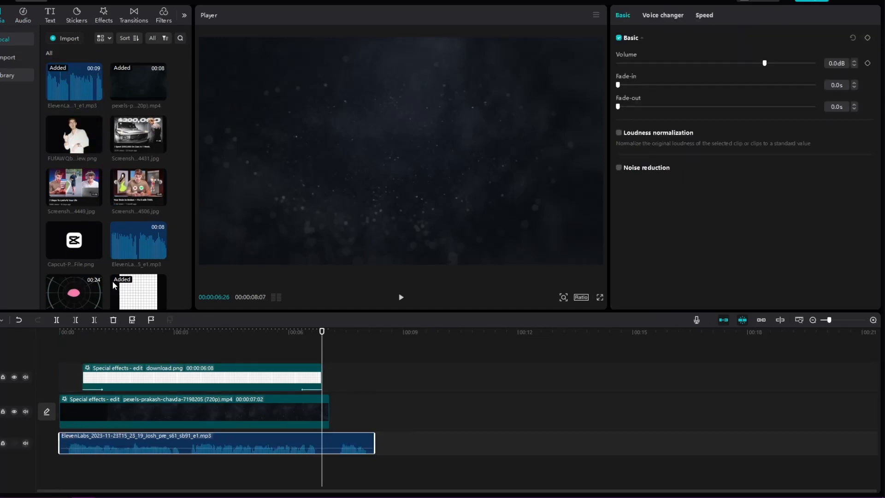
drag(138, 242, 400, 443)
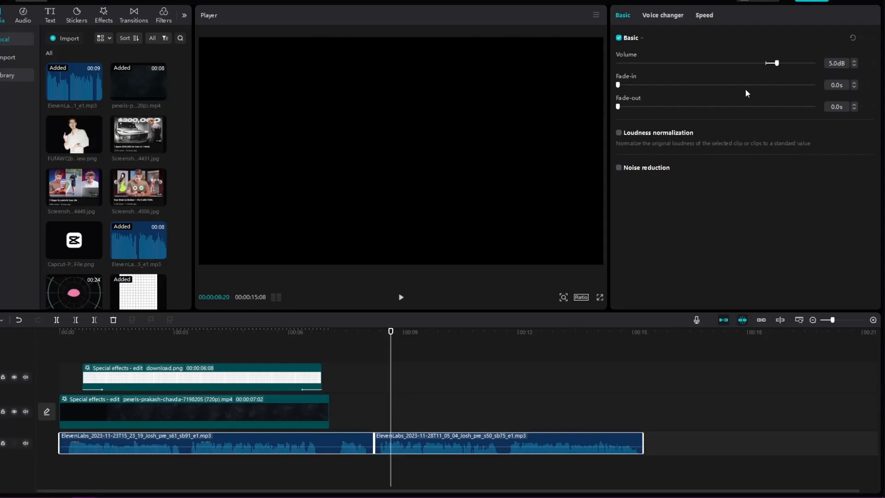
Step: Trim the first voiceover's start, split it at 00:00:06:18, cut the section after the split and close the gaps between the audio clips
drag(60, 444, 66, 443)
drag(148, 441, 141, 441)
click(312, 445)
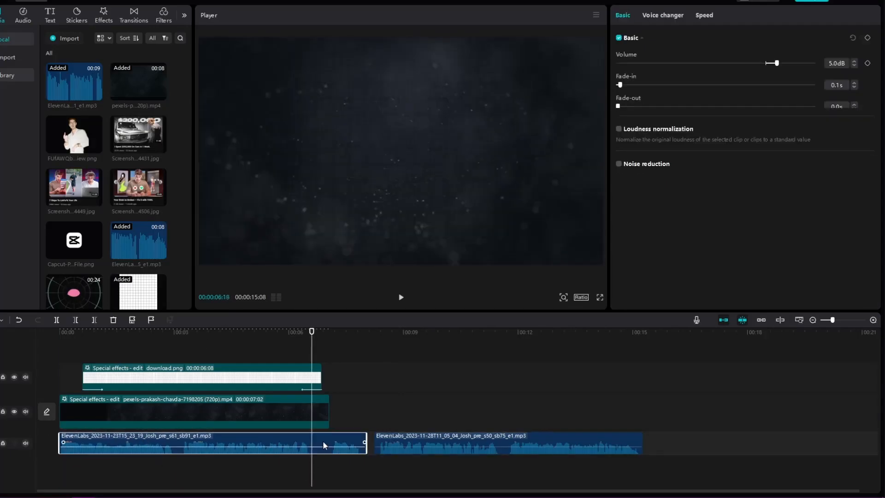
key(ctrl+b)
drag(313, 444, 330, 445)
click(391, 470)
drag(415, 445, 70, 407)
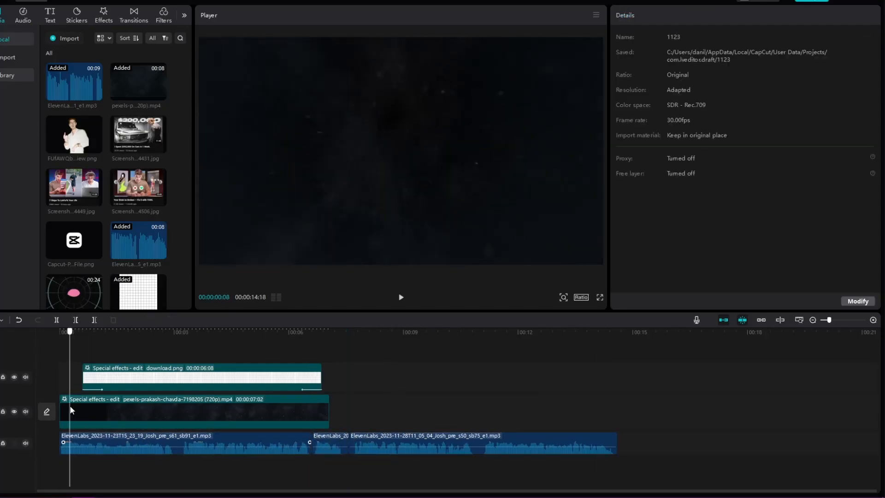
click(70, 410)
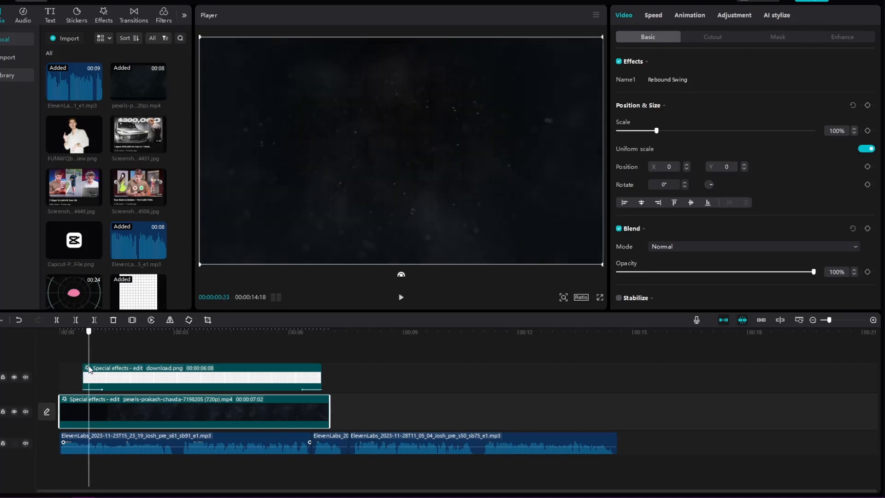
Step: Split the background clip at 00:00:01:26 and place a copy of its second part at the end of the main track
drag(89, 369, 114, 380)
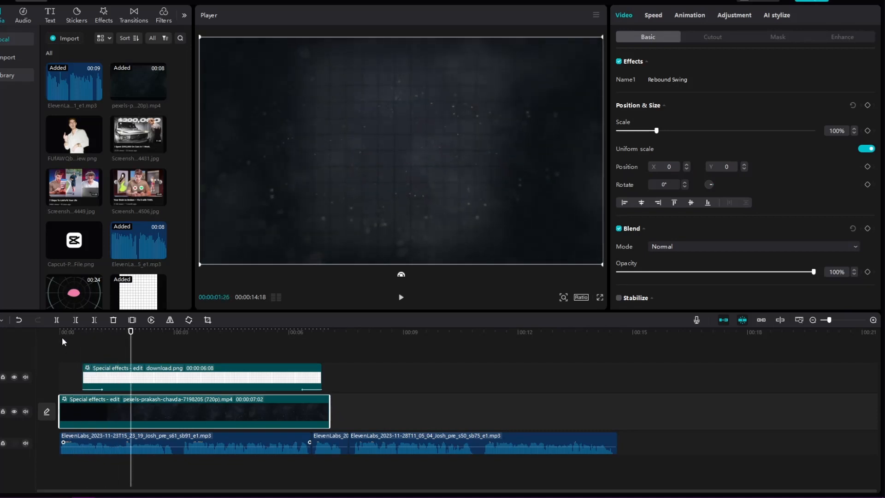
click(57, 321)
right_click(164, 416)
click(181, 258)
click(334, 405)
key(ctrl+v)
drag(339, 371, 336, 388)
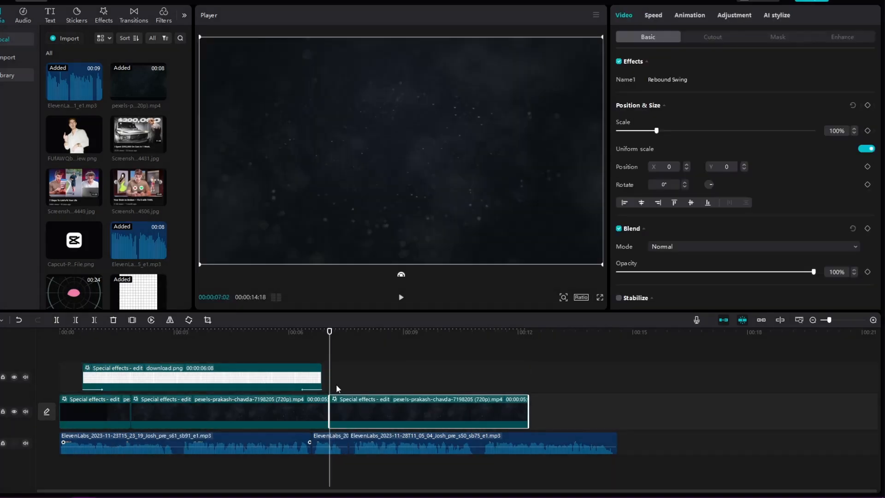
Step: Mute the voiceover track, add a Bubble Blur transition between the second and third background clips, and preview it
click(400, 299)
click(26, 443)
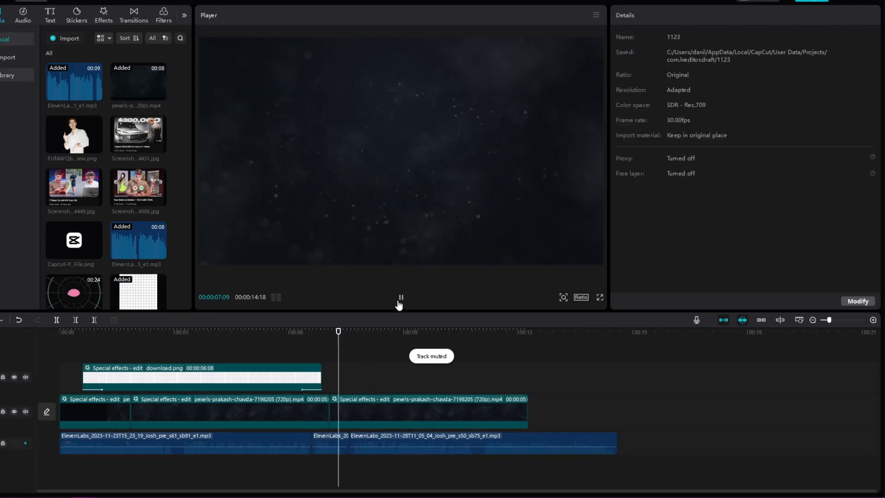
click(134, 16)
scroll(90, 164, down, 3)
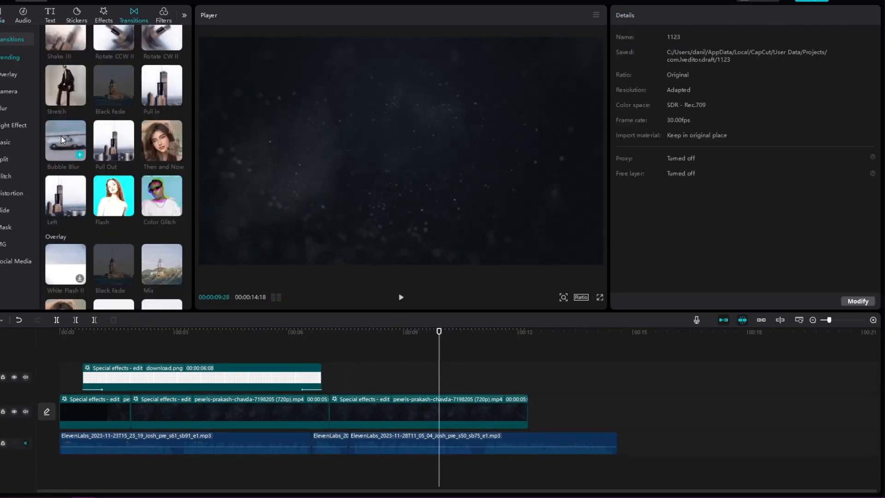
drag(61, 135, 329, 411)
click(401, 298)
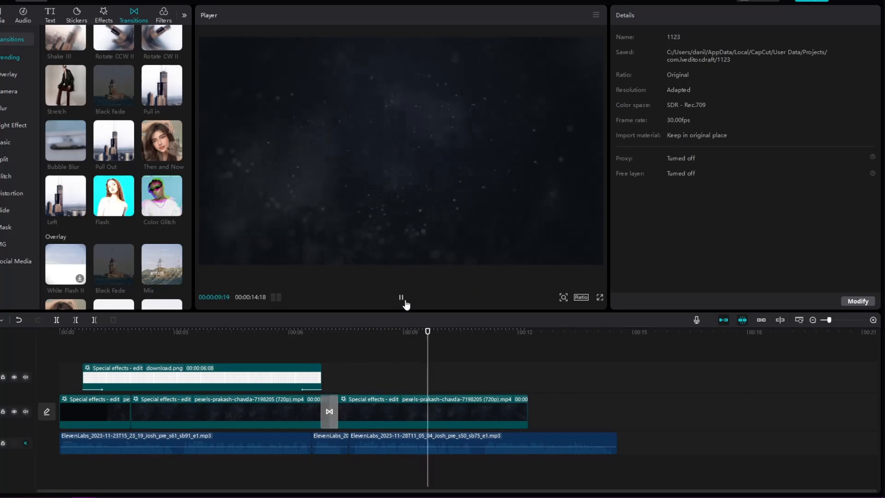
click(404, 300)
Step: Append another copy of the background clip trimmed to the voiceover's end, with a Bubble Blur transition before it
click(432, 402)
key(ctrl+c)
drag(441, 405, 528, 407)
key(ctrl+v)
drag(570, 378, 571, 405)
drag(727, 412, 616, 413)
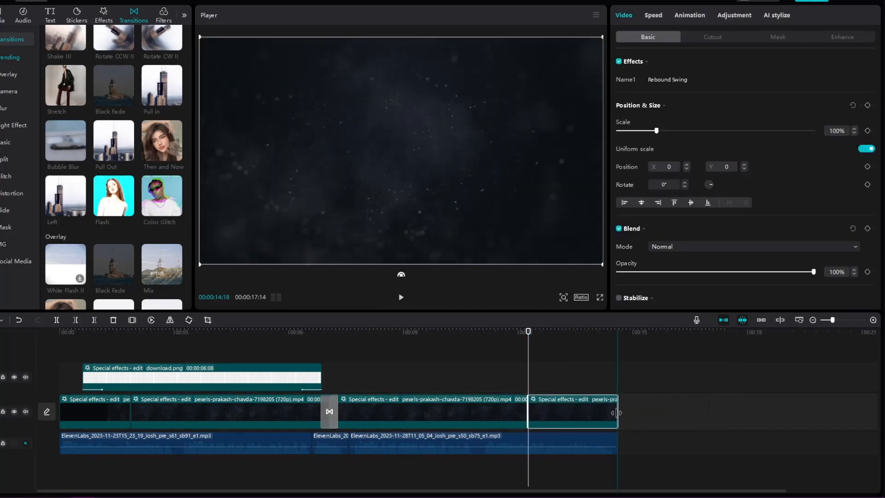
drag(65, 140, 528, 411)
Step: Generate auto captions from the voiceover with English as the spoken language
click(196, 346)
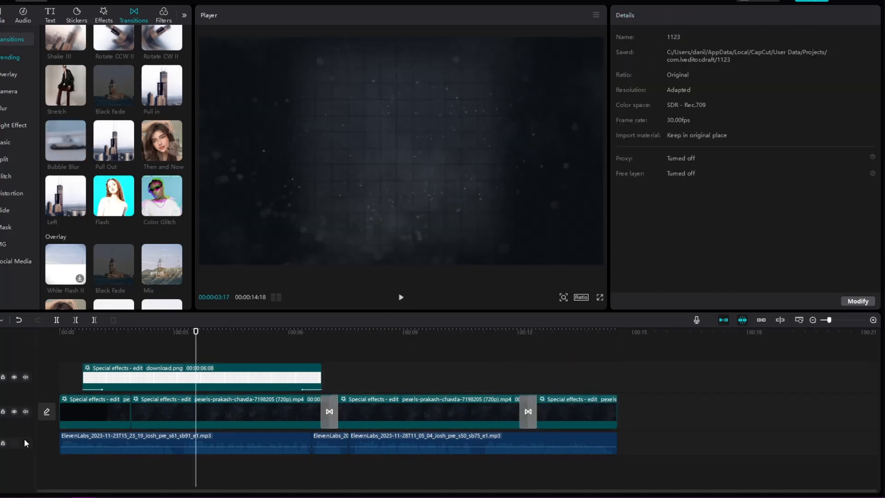
click(49, 18)
click(19, 114)
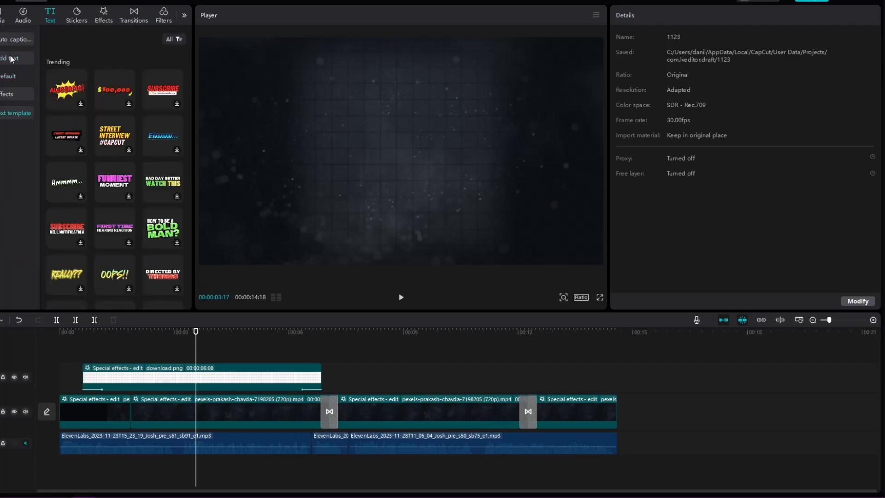
click(18, 39)
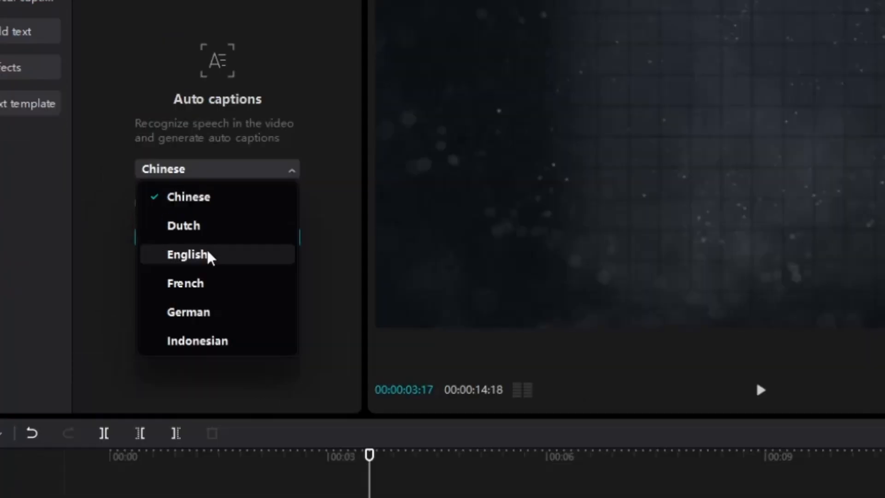
click(105, 224)
click(116, 217)
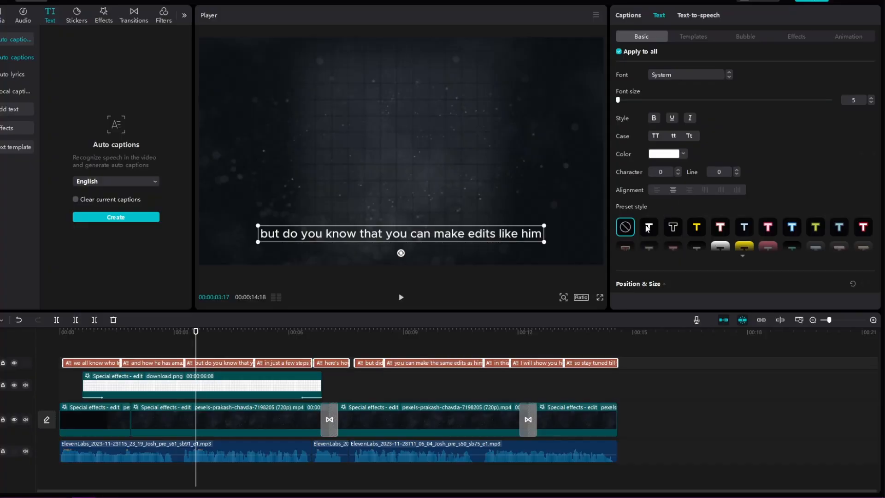
Step: Give all captions the white preset style with black outline and the BANGERS font
click(648, 228)
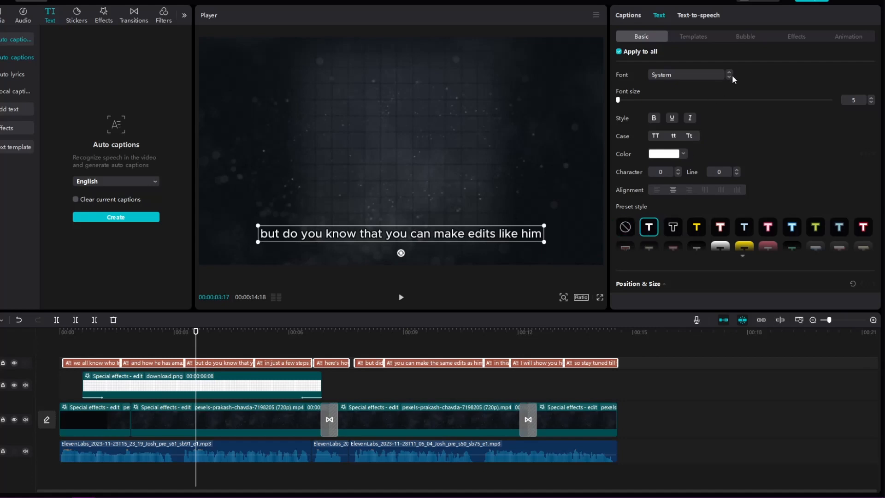
click(729, 76)
drag(505, 245, 563, 247)
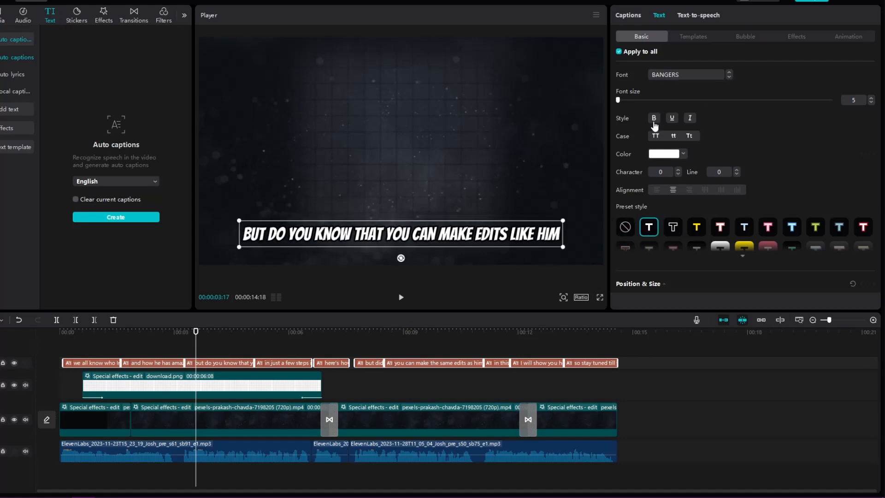
Step: Apply the Pop-up caption animation to all captions and preview the result
click(839, 37)
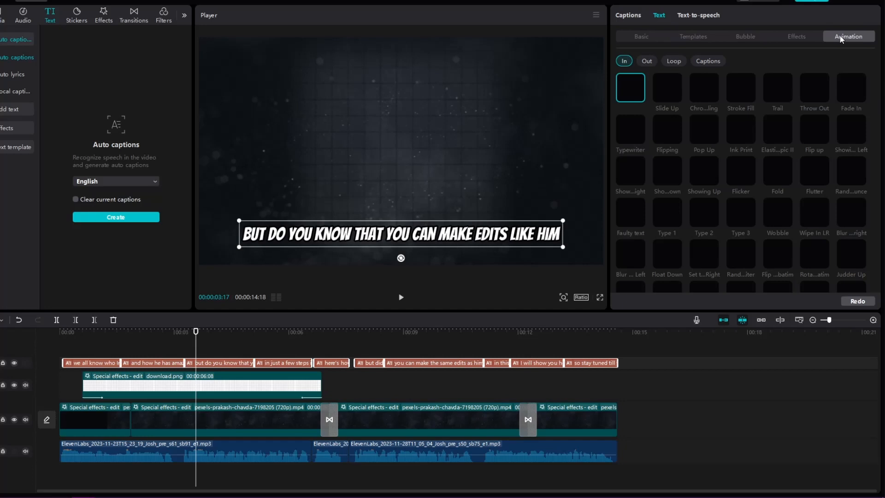
click(707, 61)
click(853, 138)
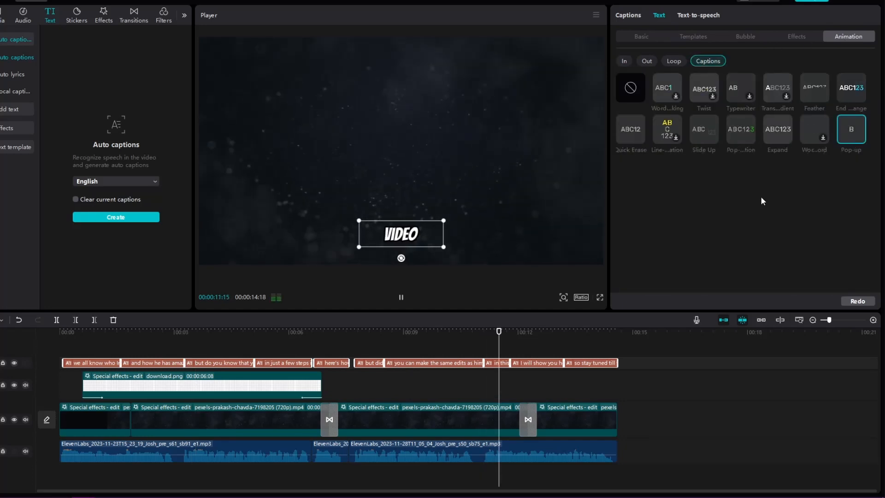
click(111, 362)
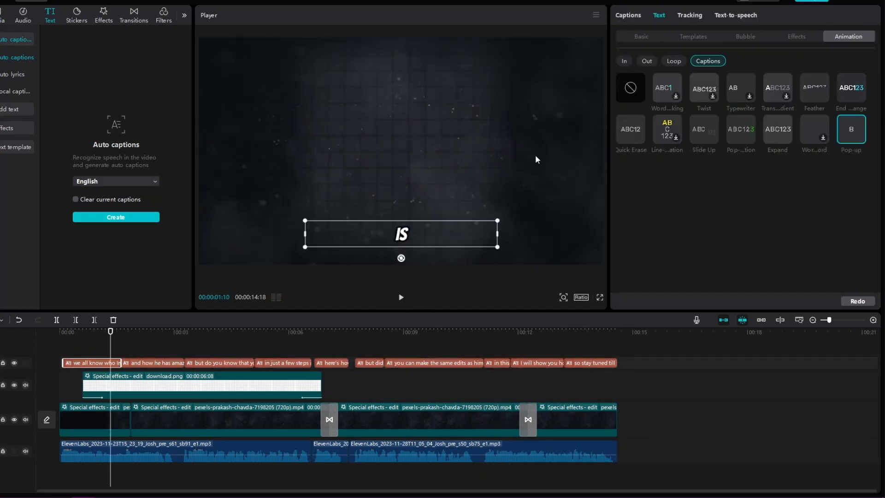
click(401, 299)
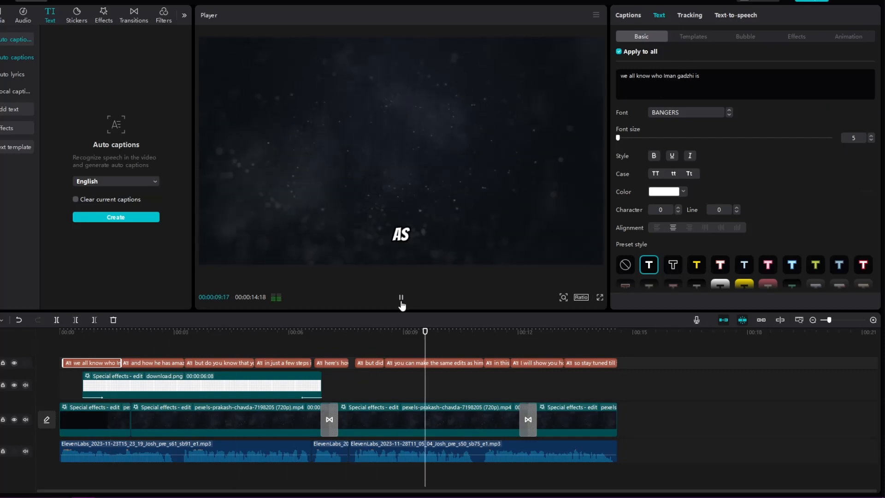
click(401, 298)
Step: Delete the captions, voiceover section and last background clip beyond 00:00:07:17, and trim the remaining background to that point
drag(629, 374, 363, 356)
key(Delete)
drag(623, 466, 474, 451)
key(Delete)
click(560, 419)
key(Delete)
drag(528, 420, 349, 426)
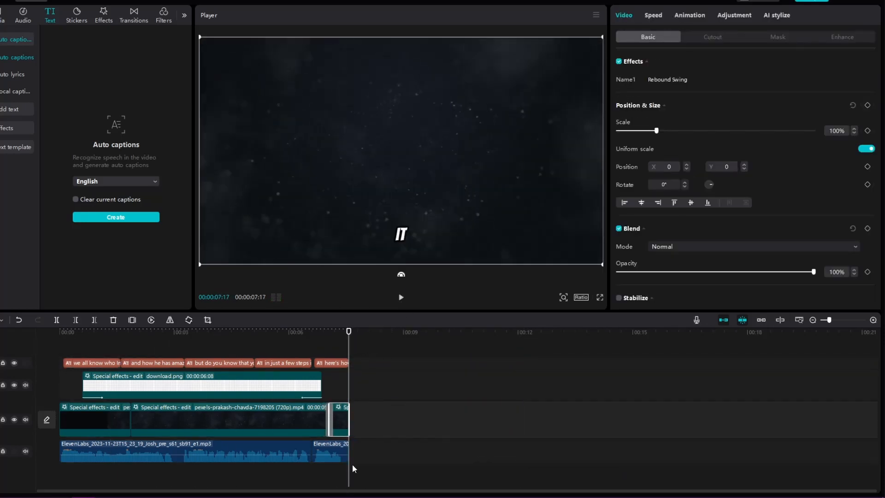
Step: Lock the captions and audio tracks and mute the audio
click(3, 363)
click(2, 451)
click(401, 297)
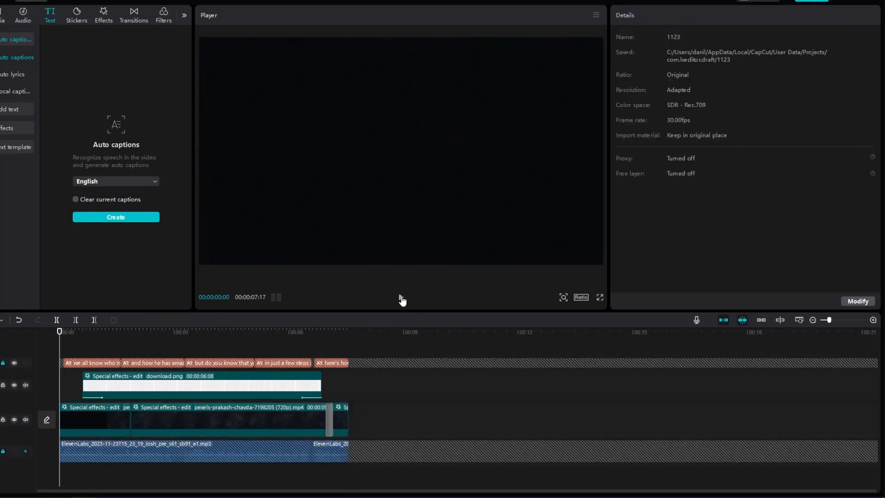
Step: Place the removebg-preview portrait PNG above the grid from about 00:00:00:20 and trim it to a duration of 00:00:04:18
click(2, 15)
drag(73, 134, 89, 354)
drag(277, 385, 258, 388)
drag(387, 166, 389, 162)
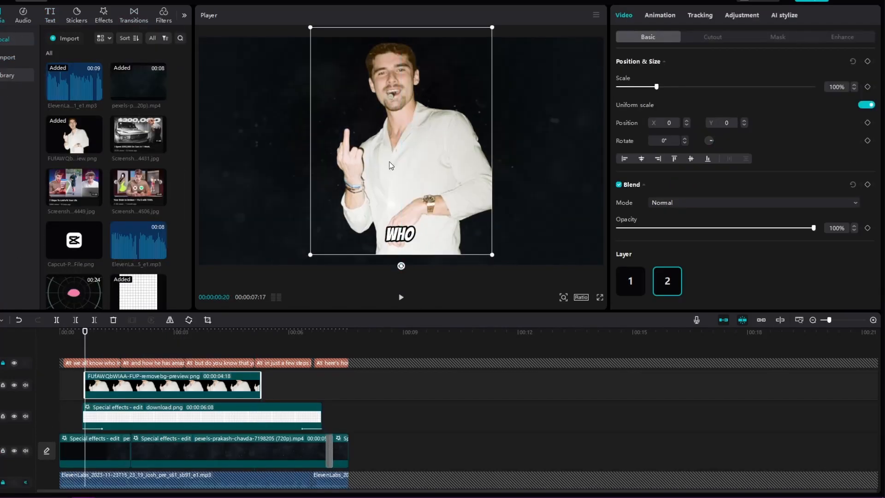
Step: Scale the portrait image to 109% centred in the frame and lower its opacity to 82%
drag(310, 253, 303, 263)
drag(407, 179, 407, 183)
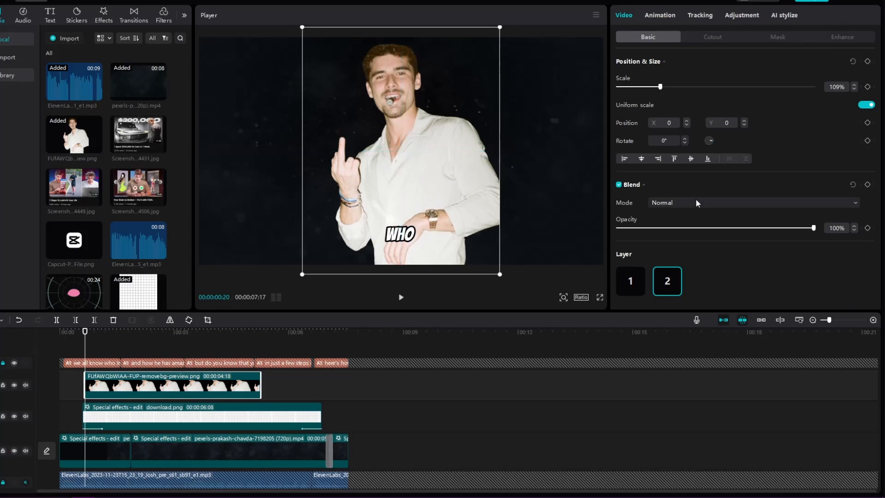
drag(761, 231, 781, 236)
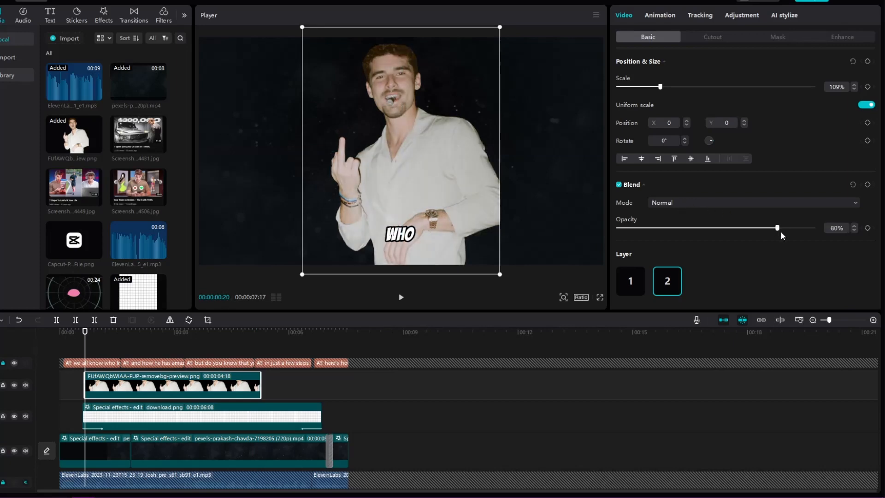
Step: Apply the Chromatic effect to the portrait clip with strength 11 and speed 7, and preview it
click(105, 16)
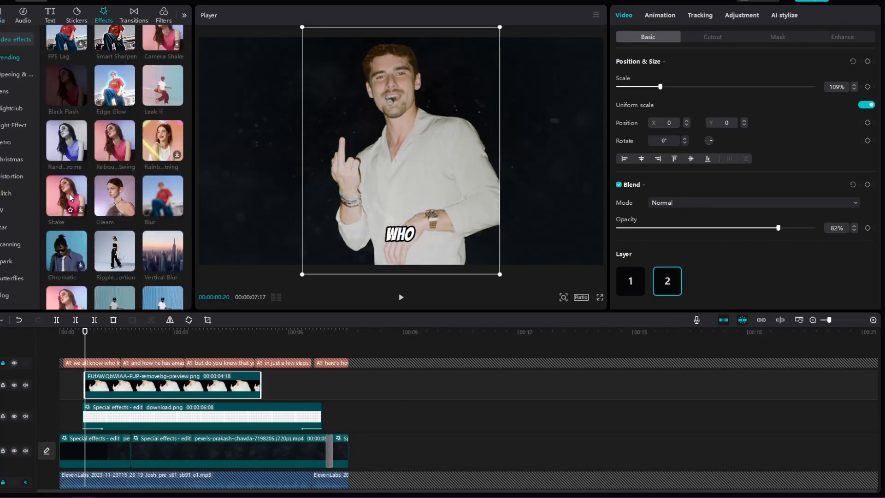
drag(69, 254, 191, 384)
click(402, 298)
click(402, 298)
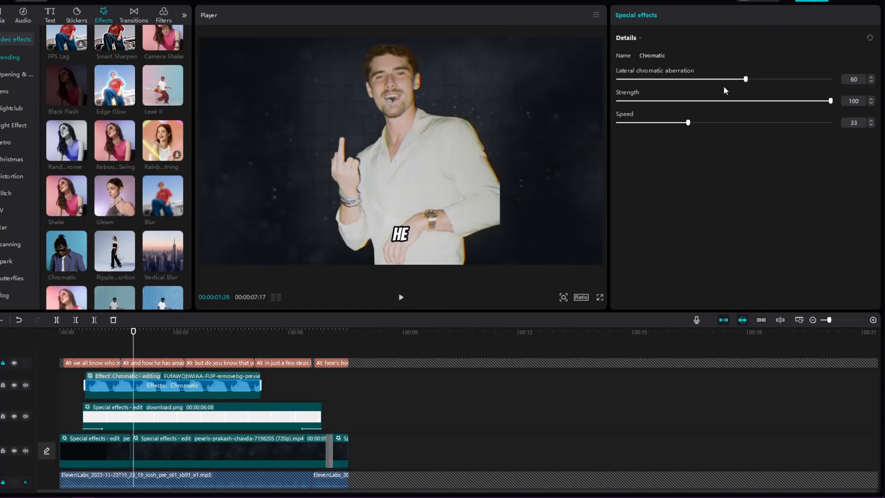
drag(709, 101, 642, 101)
click(401, 298)
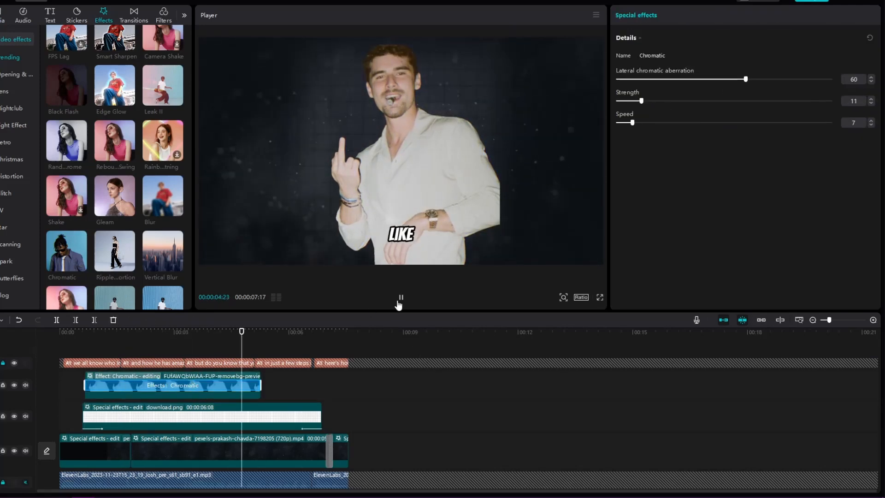
click(261, 339)
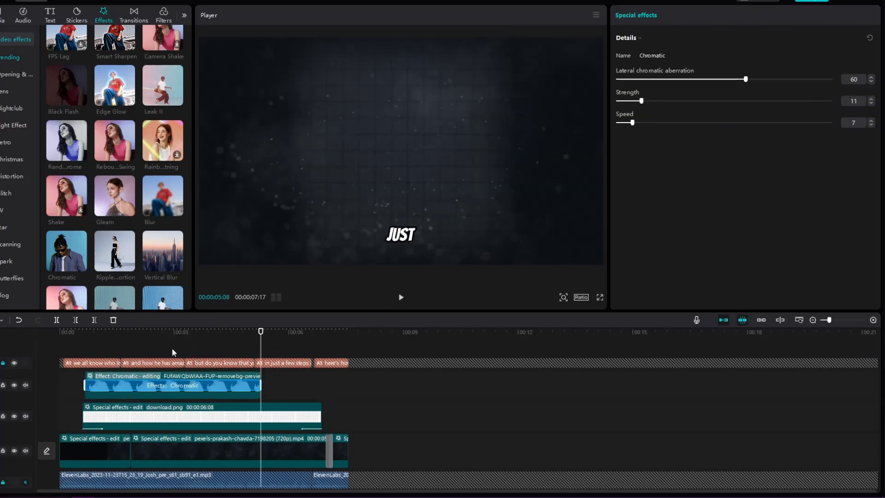
Step: Add a Split mask to the portrait at X -17, Y -258 with feather 37, and keyframe the mask just before 00:00:01:18
drag(138, 347, 122, 344)
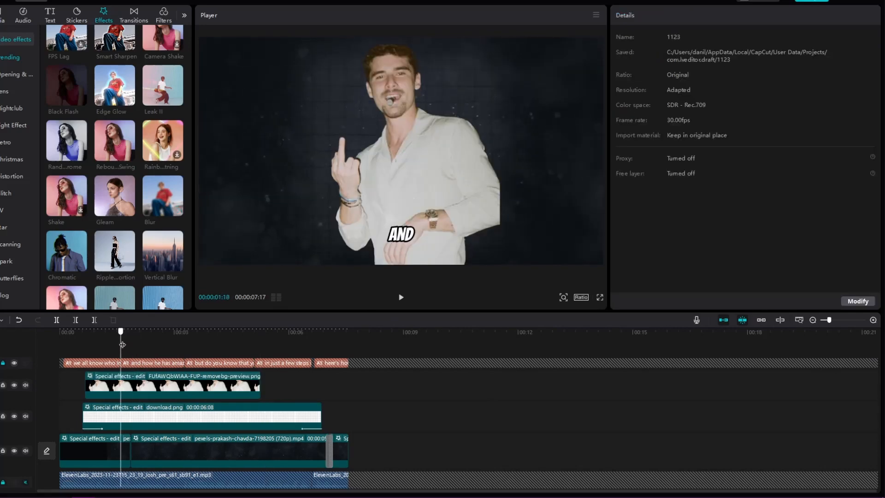
click(166, 392)
click(785, 40)
click(667, 88)
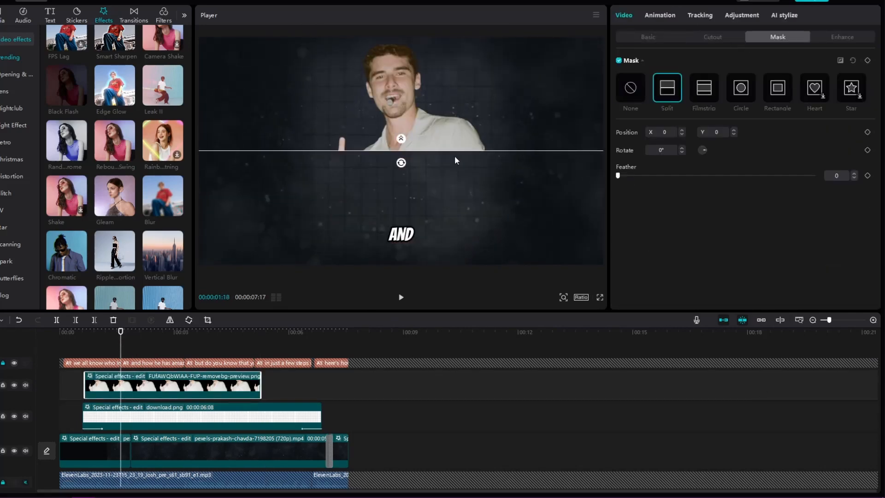
drag(339, 150, 328, 265)
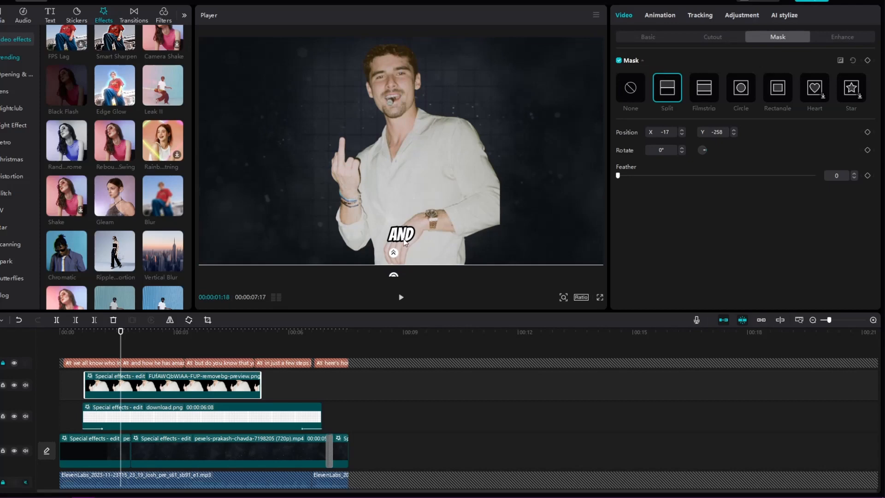
mouse_move(682, 177)
mouse_down()
mouse_move(774, 190)
mouse_move(689, 177)
mouse_up()
drag(120, 350, 113, 350)
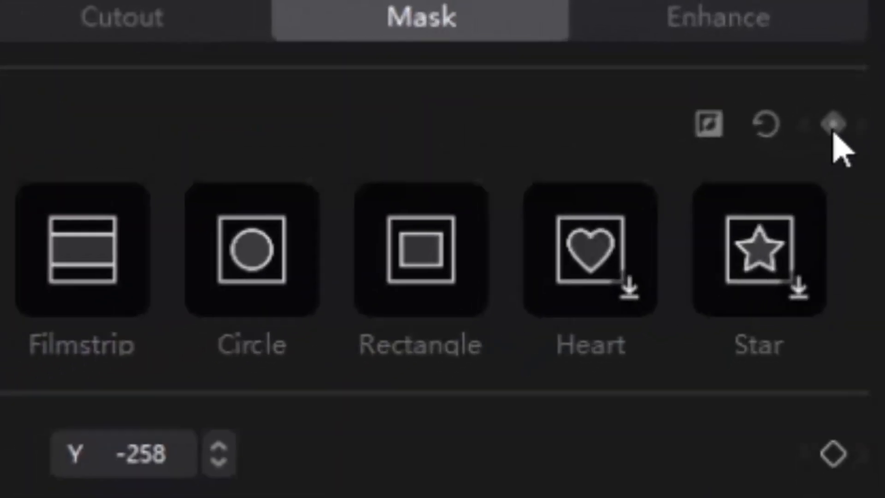
click(867, 60)
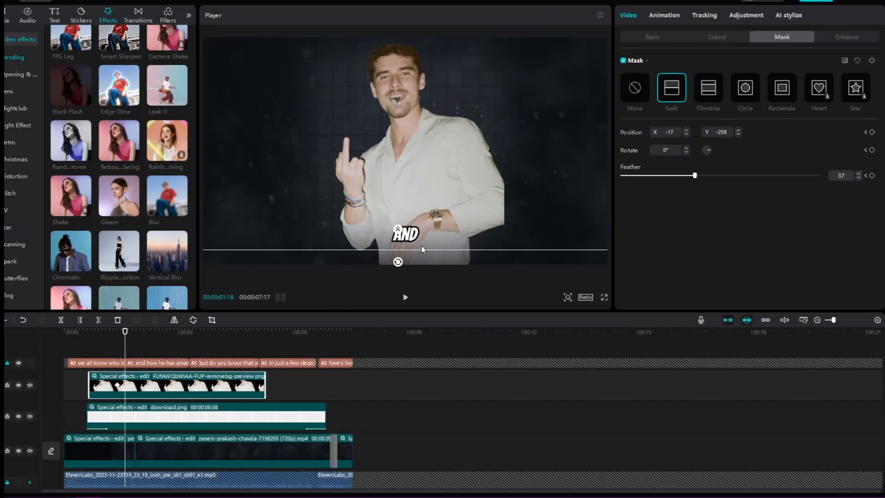
Step: At 00:00:01:18, keyframe the Split mask at X -16, Y -45 with feather 22, and preview the mask animation
drag(421, 245, 421, 170)
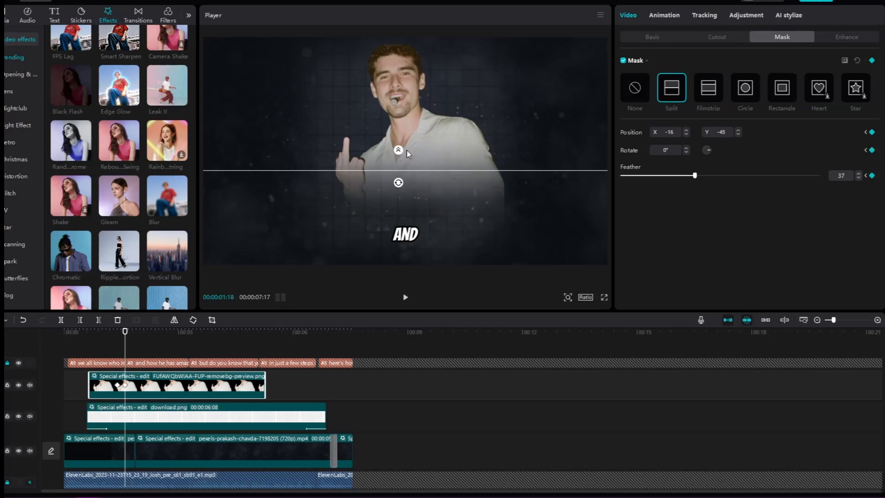
drag(695, 176, 665, 176)
click(115, 331)
key(space)
click(152, 345)
drag(152, 331, 125, 331)
Step: Unlock the captions track, delete the second and third captions, and lock the track again
click(7, 363)
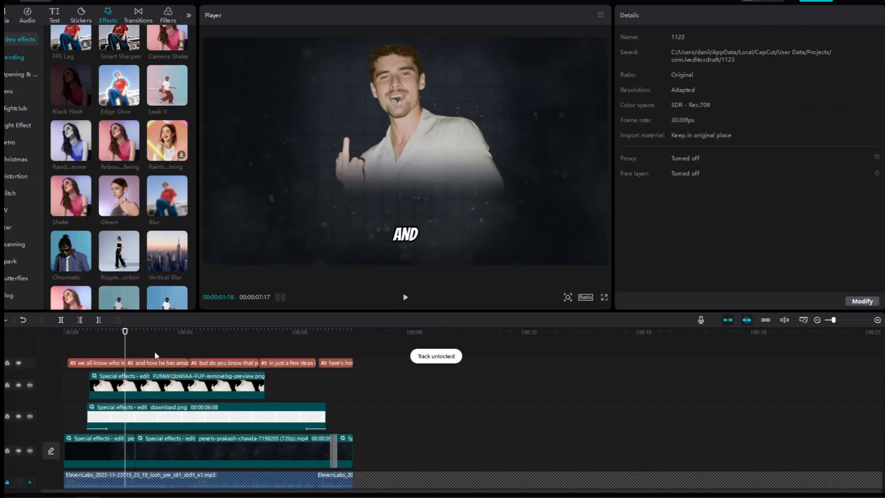
click(155, 361)
key(Delete)
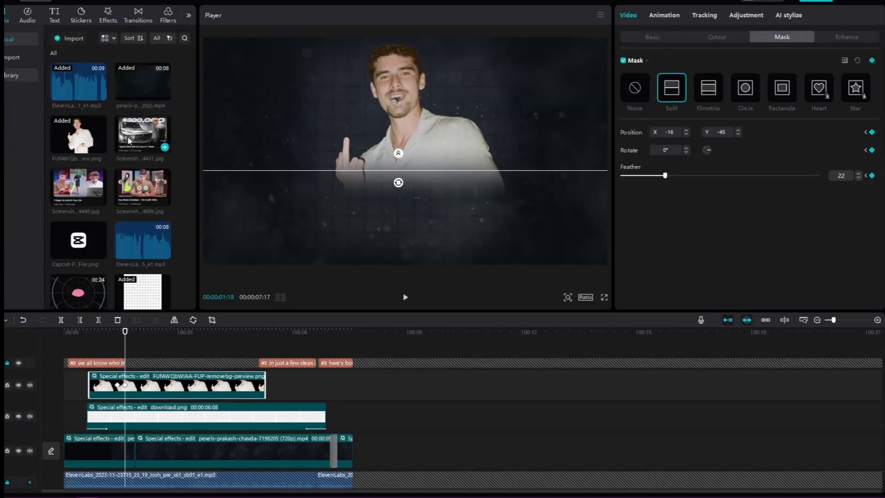
Step: Add Screenshot 2023-11-23 174431.jpg above the portrait clip, trim it to 00:00:03:17 and shrink it to a small thumbnail over the chest
drag(130, 141, 142, 382)
click(119, 411)
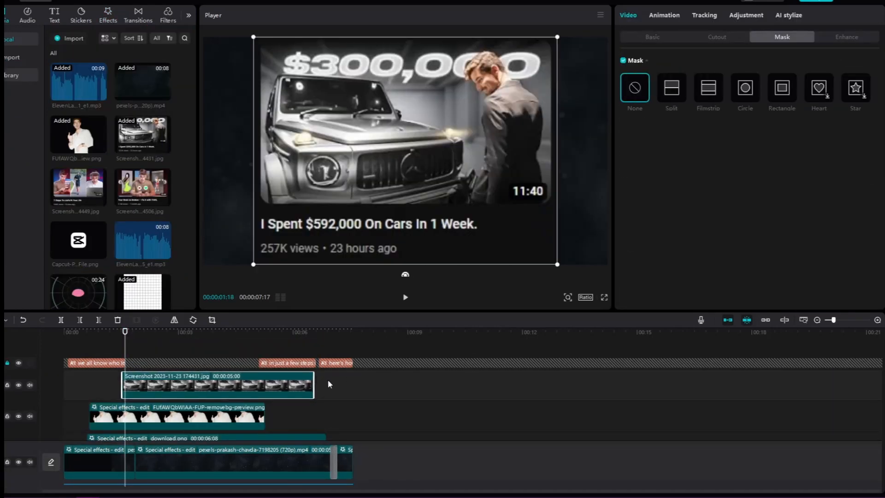
drag(314, 383, 259, 384)
drag(253, 36, 360, 117)
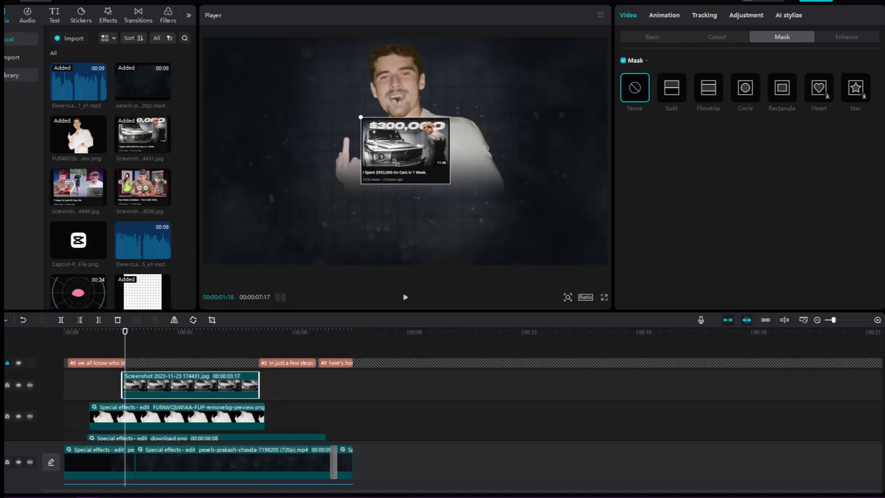
Step: Place the thumbnail near the frame's lower-left corner at X -1053, Y -735, 24% scale, with a slightly feathered, rounded Rectangle mask
drag(396, 161, 292, 220)
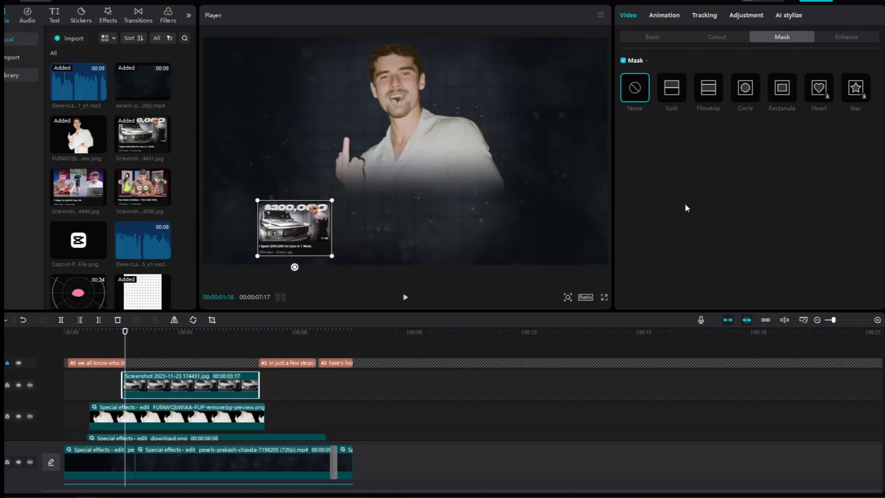
click(782, 90)
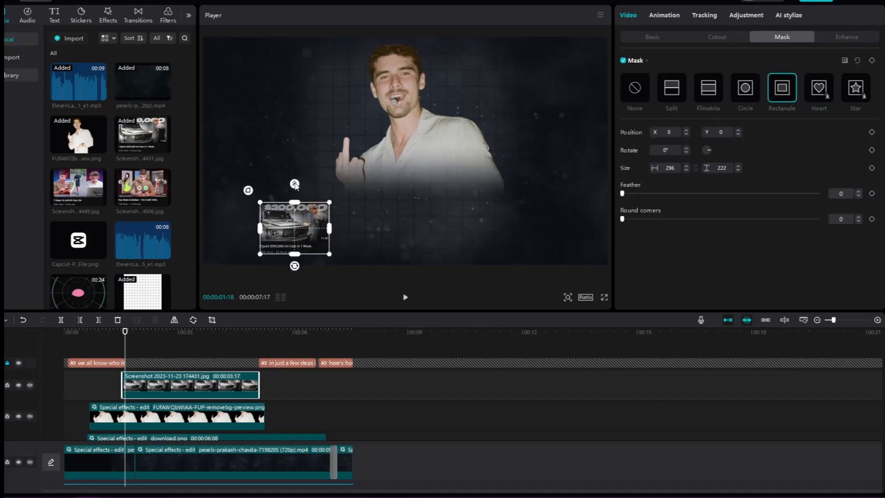
mouse_move(626, 193)
mouse_down()
mouse_move(653, 194)
mouse_move(624, 194)
mouse_up()
drag(622, 218, 679, 221)
Step: Keyframe the thumbnail below the frame at X -1508, Y -1374 at 00:00:01:16, and move it back into the frame a few frames on
click(652, 37)
click(274, 410)
click(152, 376)
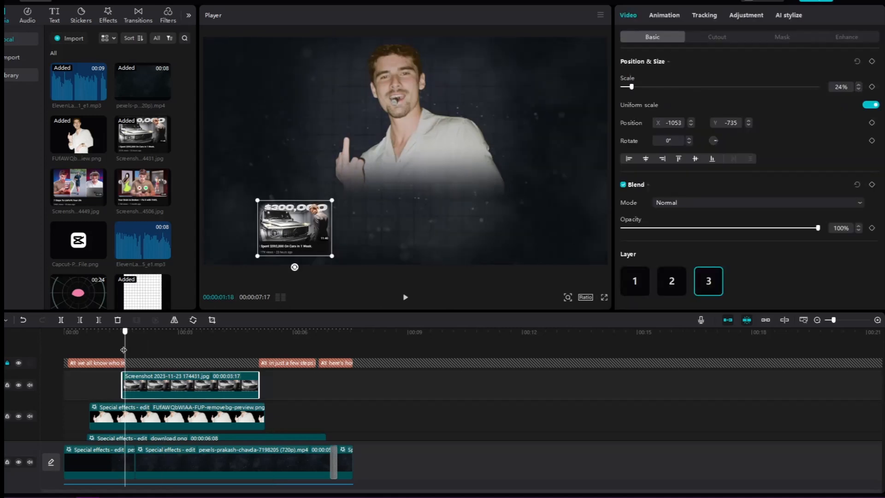
drag(307, 229, 239, 289)
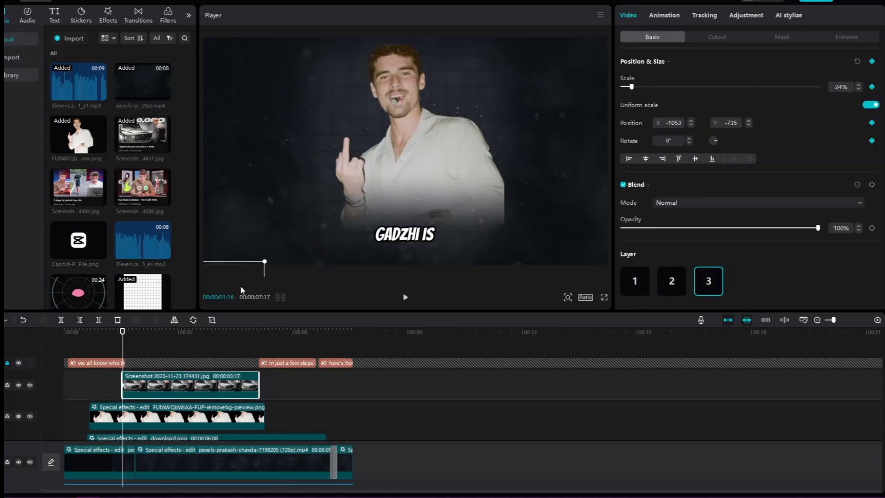
key(Right)
key(Right)
key(Right)
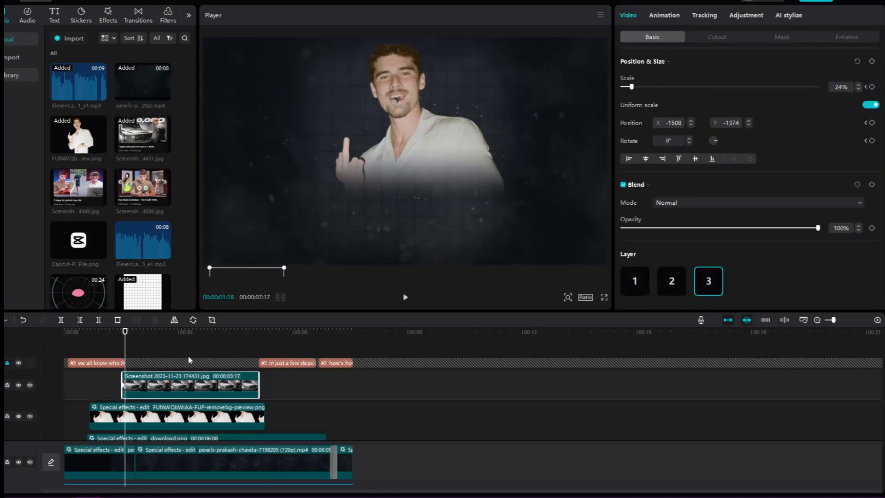
drag(254, 267, 307, 212)
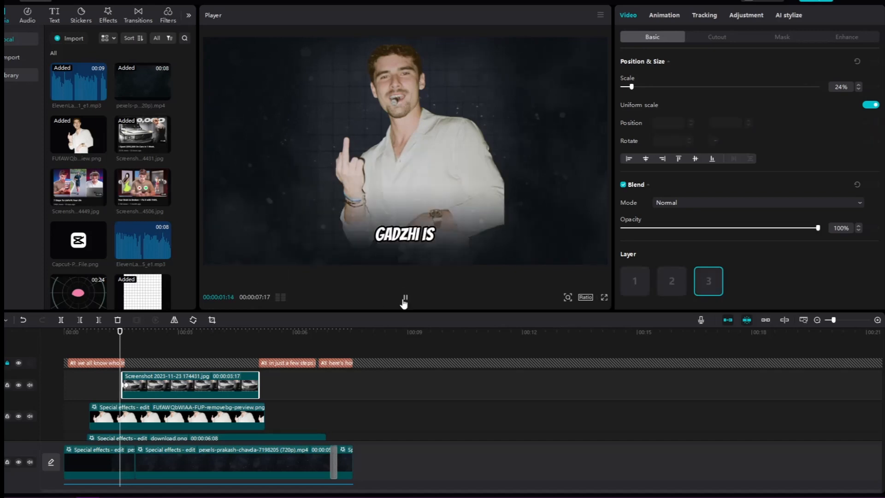
Step: Preview the thumbnail's slide-in, and keyframe it at 00:00:02:13 with 30% scale and position X -934, Y -717
drag(129, 389, 130, 388)
click(118, 332)
click(404, 299)
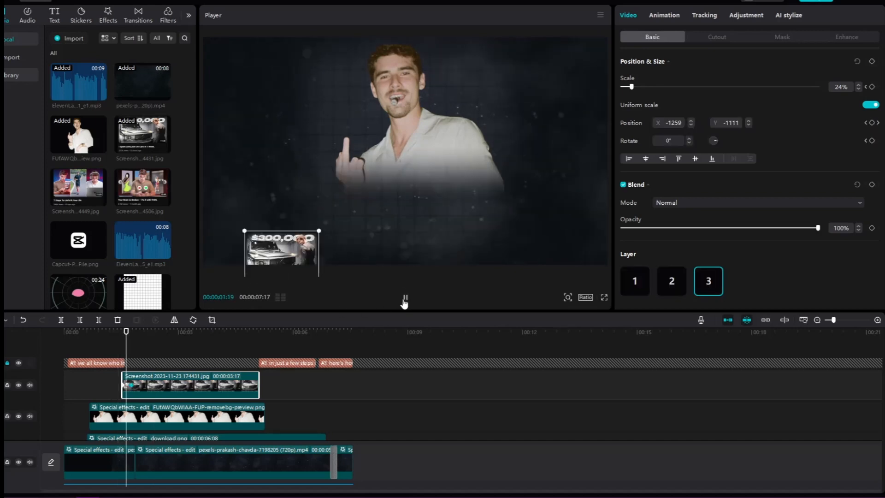
click(405, 298)
drag(347, 203, 348, 206)
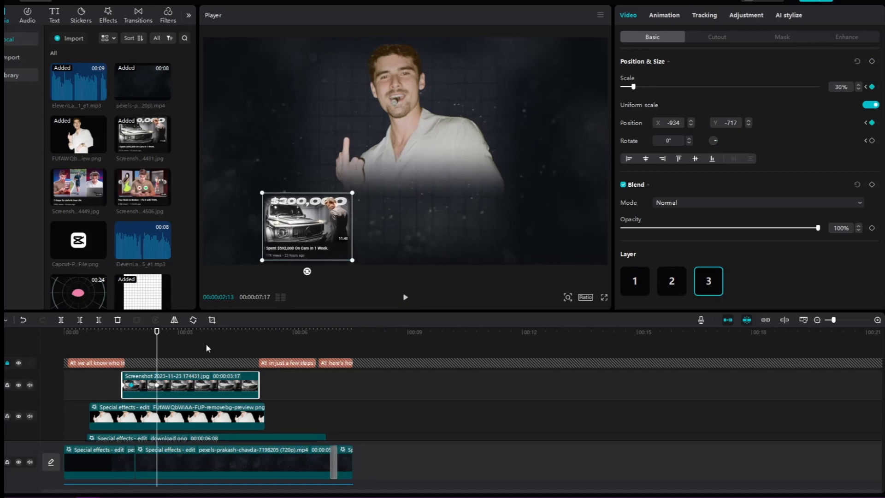
Step: Add Screenshot 2023-11-23 174449.jpg to the timeline as the second thumbnail
drag(78, 186, 307, 386)
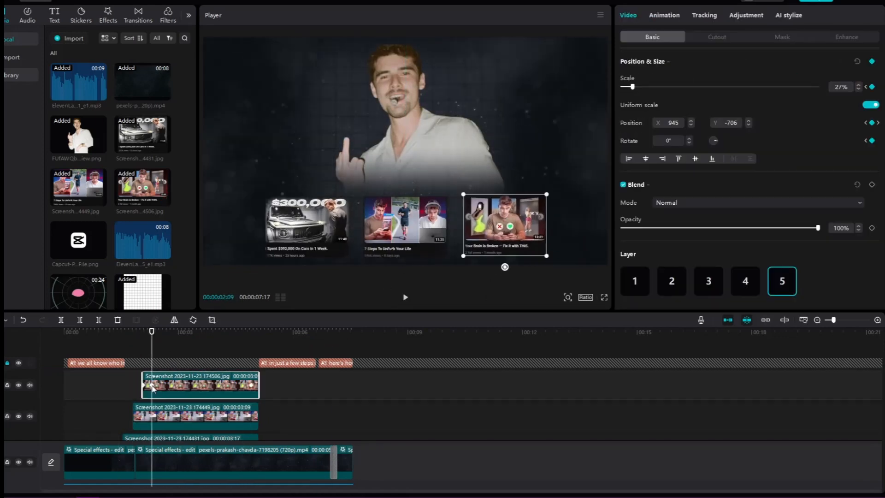
Step: At 00:00:05:02, keyframe the third thumbnail sliding out below the frame to X 941, Y -1400
drag(152, 361, 257, 360)
key(Left)
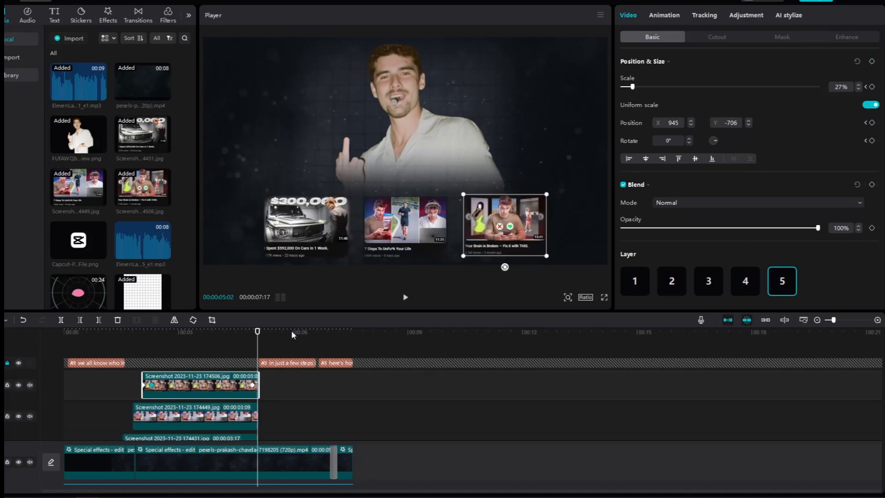
drag(507, 224, 509, 278)
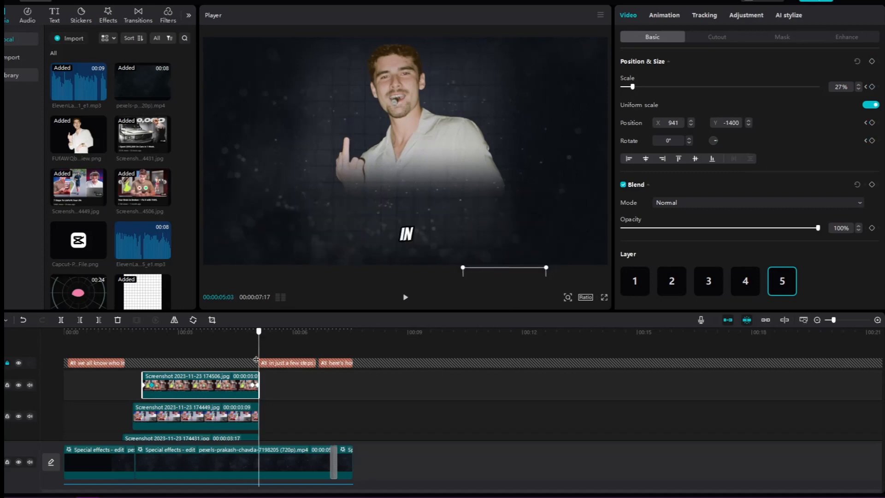
Step: Keyframe the middle thumbnail's exit, moving it below the frame to X 0, Y -1454 at 00:00:05:02
click(386, 224)
click(144, 416)
key(ctrl+c)
drag(144, 331, 259, 333)
key(ctrl+v)
key(Left)
scroll(294, 412, down, 2)
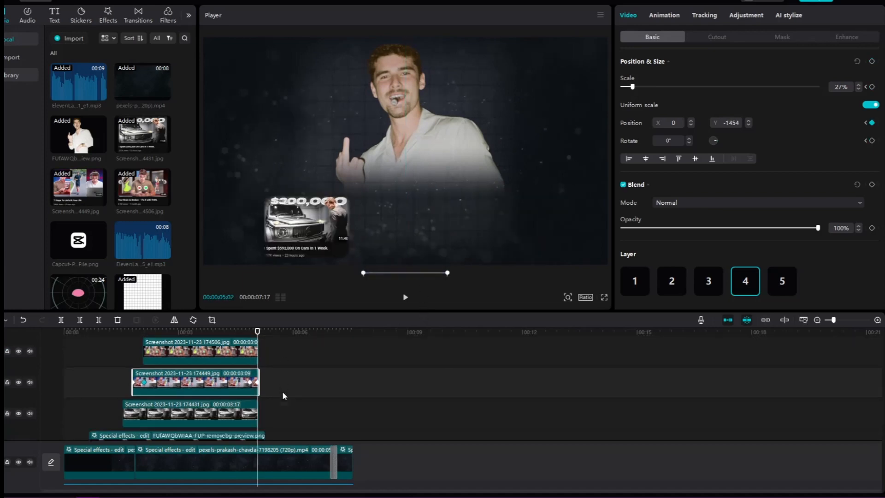
Step: Copy the $300,000 thumbnail's in-frame keyframe to 00:00:04:28, and move it below the frame to X -921, Y -1400 at 00:00:05:02
click(146, 406)
click(132, 403)
key(ctrl+c)
drag(144, 332, 253, 374)
key(ctrl+v)
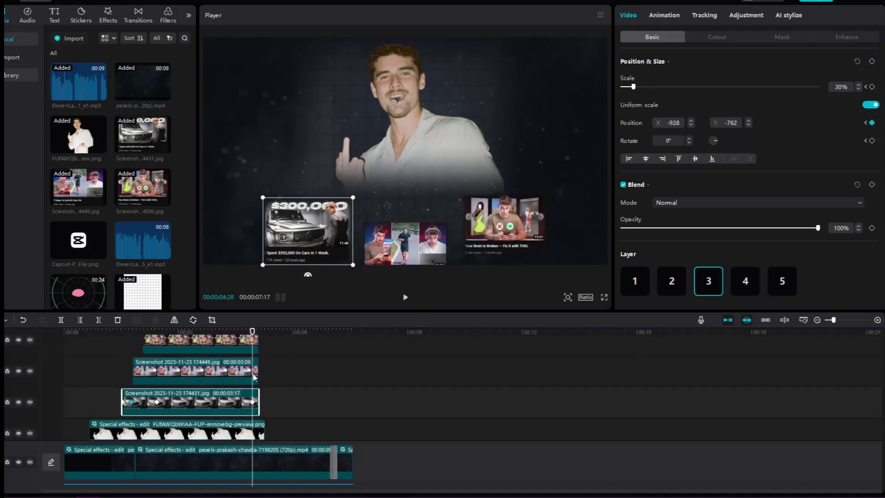
drag(254, 330, 259, 331)
key(Left)
drag(308, 221, 311, 288)
Step: Copy the portrait's Split mask keyframe to 00:00:04:29, lower the mask line to the frame's bottom edge at 00:00:05:03, and preview
scroll(294, 427, down, 1)
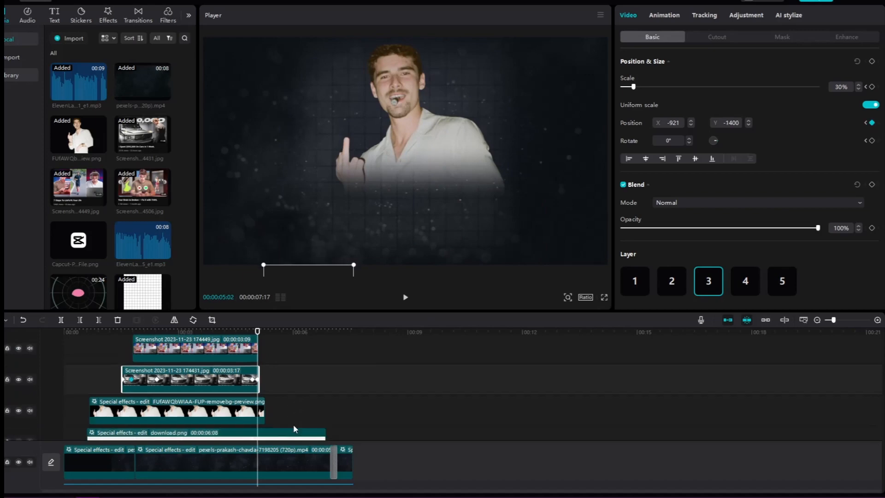
click(236, 401)
click(782, 37)
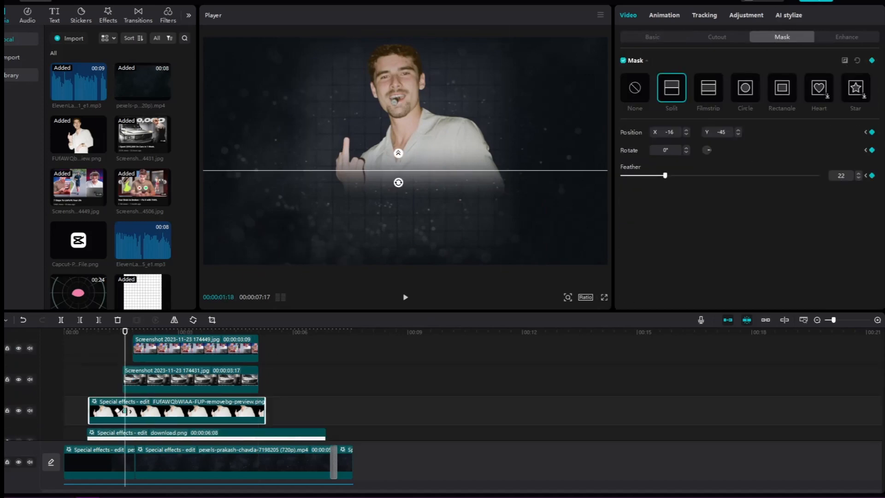
drag(127, 411, 256, 379)
key(Left)
key(Left)
key(Left)
key(Left)
key(Left)
key(ctrl+v)
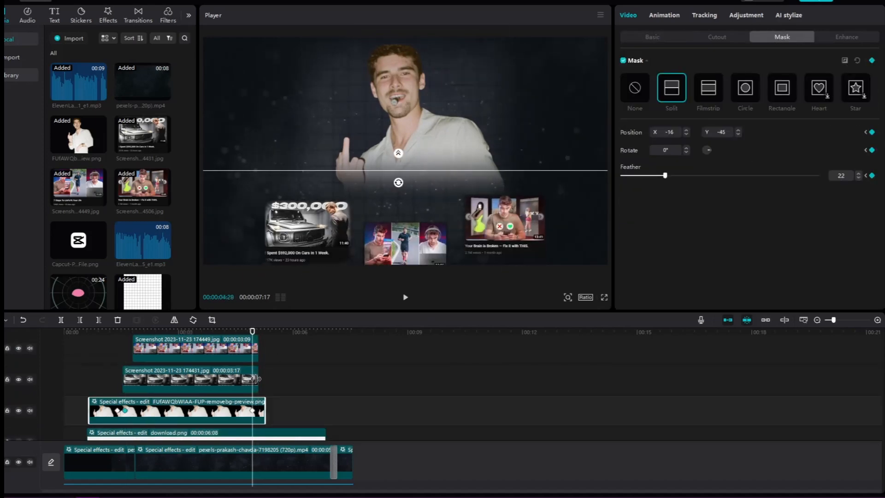
drag(253, 333, 259, 336)
drag(410, 174, 411, 260)
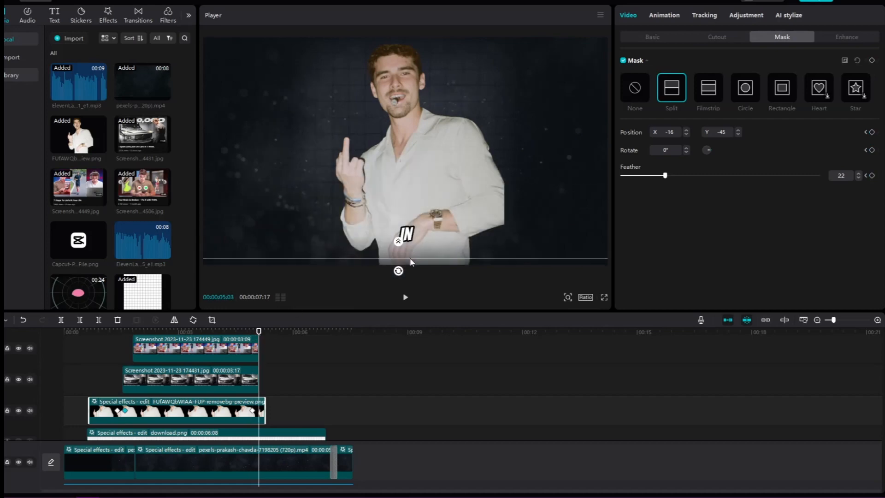
click(405, 297)
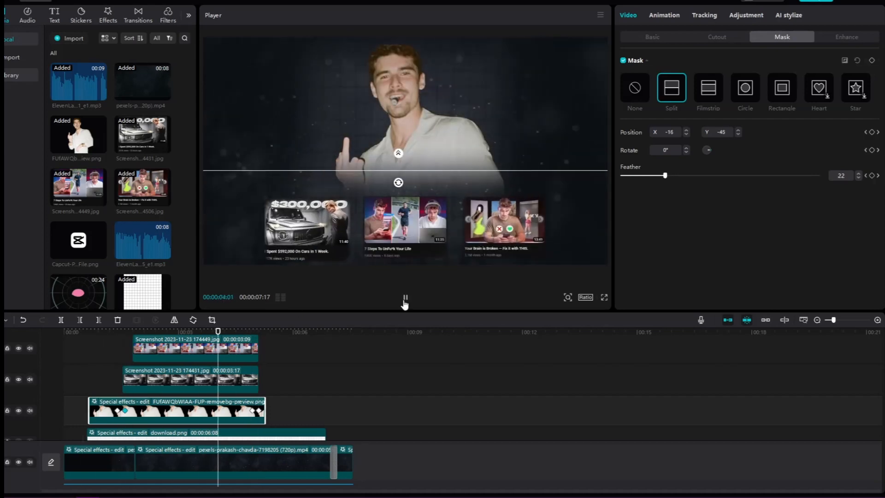
Step: Give the portrait clip a Zoom 1 entrance animation and a Mini Zoom exit animation, and preview them
click(664, 14)
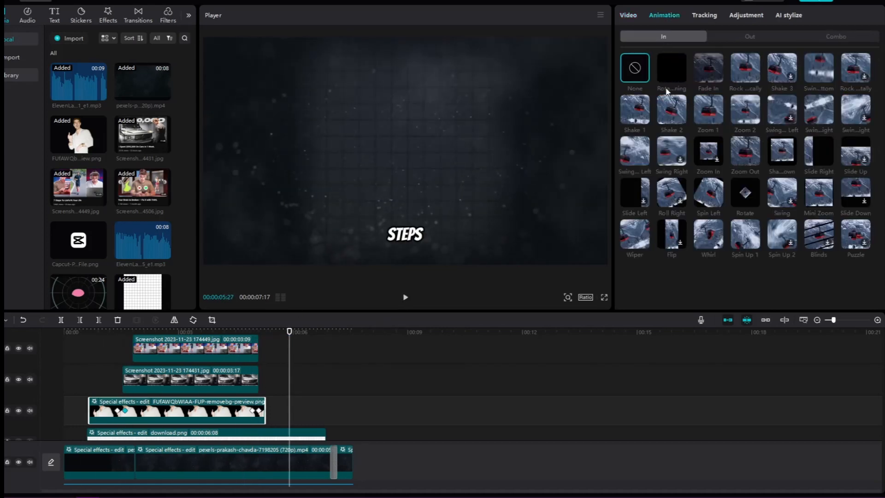
click(712, 108)
click(750, 37)
click(745, 109)
click(405, 297)
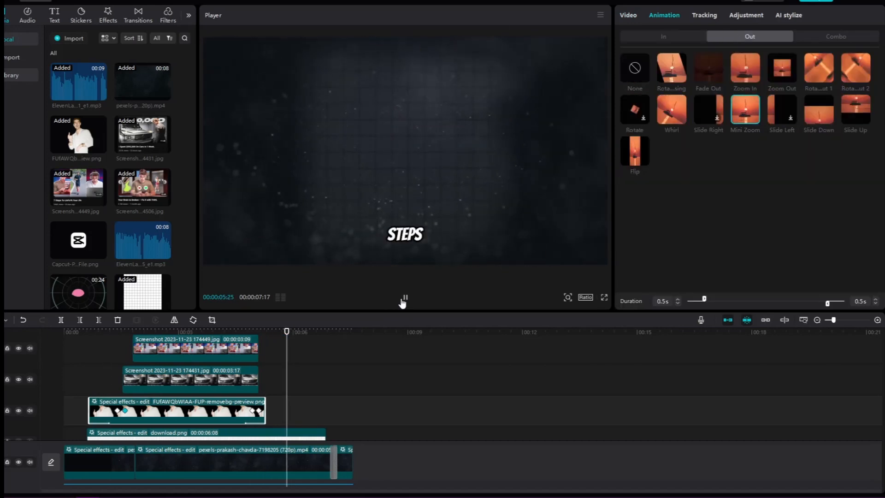
Step: Add the CapCut logo PNG at 00:00:06:03 after the portrait clip, trim it near the video's end and enlarge it
drag(78, 240, 300, 417)
drag(448, 401, 345, 402)
drag(519, 264, 687, 332)
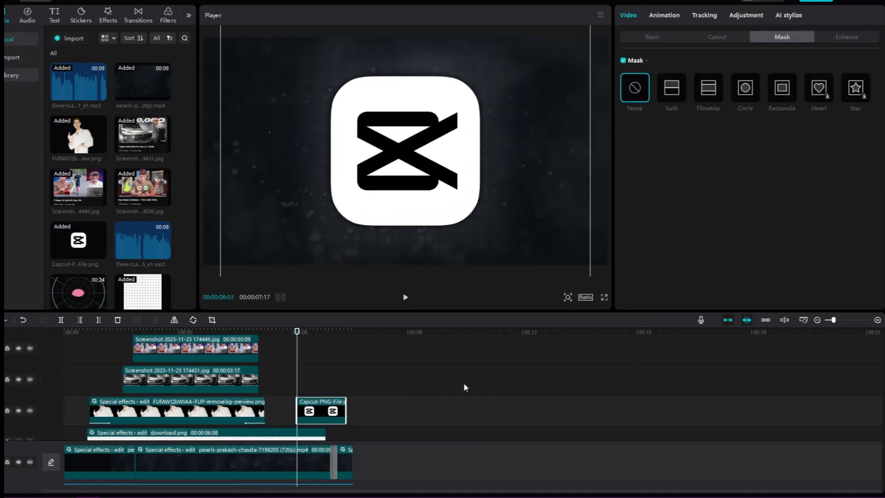
Step: Trim the end of the download.png grid clip to 00:00:06:03, where the logo clip starts
scroll(461, 383, down, 2)
click(321, 401)
drag(321, 402, 297, 402)
Step: Set the logo clip's opacity to 54% and its scale to 107%
click(344, 386)
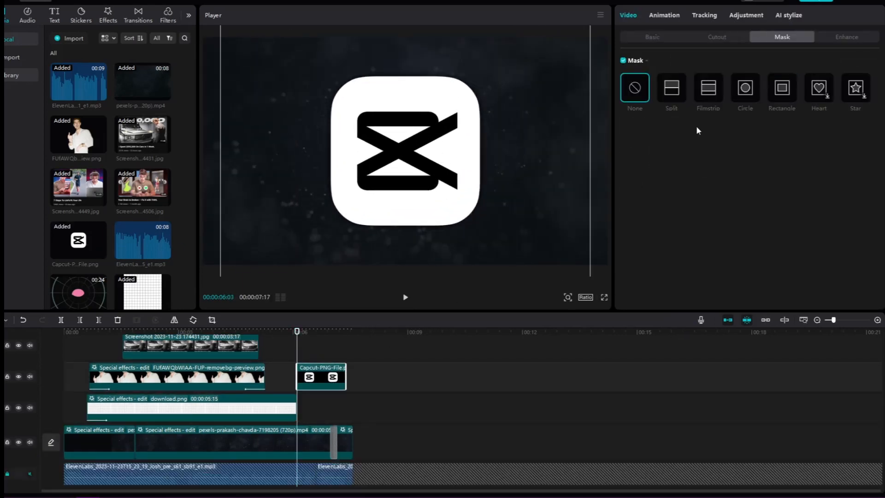
click(652, 37)
drag(810, 228, 727, 228)
drag(685, 87, 664, 87)
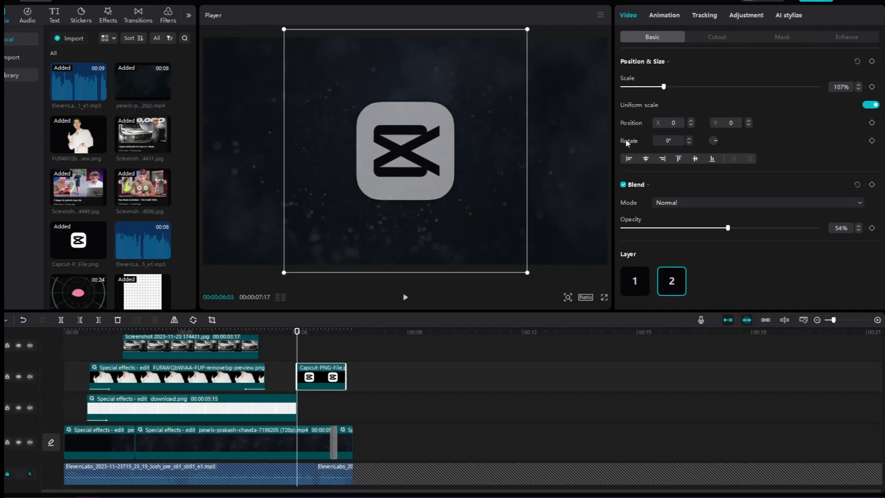
Step: At the end of the logo clip, keyframe the logo rotated and moved out past the frame's upper-right corner, and preview
drag(297, 332, 343, 352)
key(Left)
drag(420, 159, 651, 21)
drag(713, 139, 711, 133)
drag(344, 345, 322, 353)
click(406, 298)
Step: At 00:00:06:23, keyframe the logo at X 1039, Y 418 with 78% scale, and preview the motion
click(325, 364)
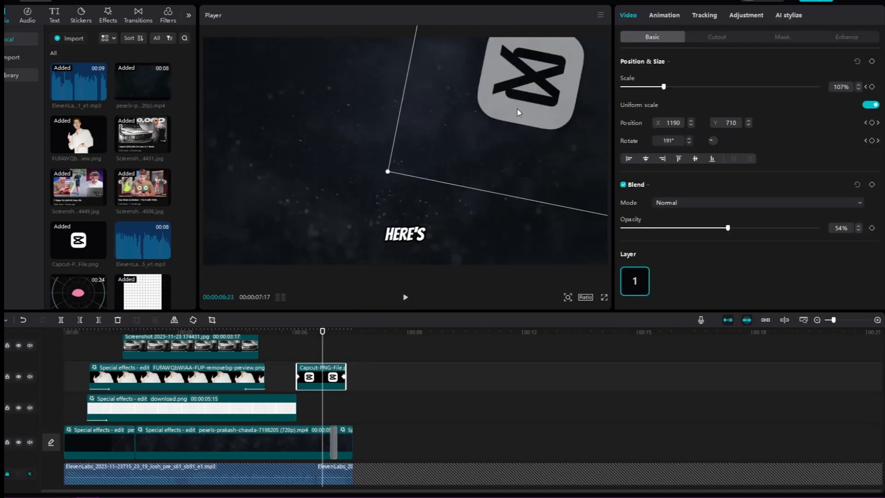
drag(518, 110, 484, 140)
drag(665, 87, 652, 87)
drag(322, 358, 296, 357)
click(406, 298)
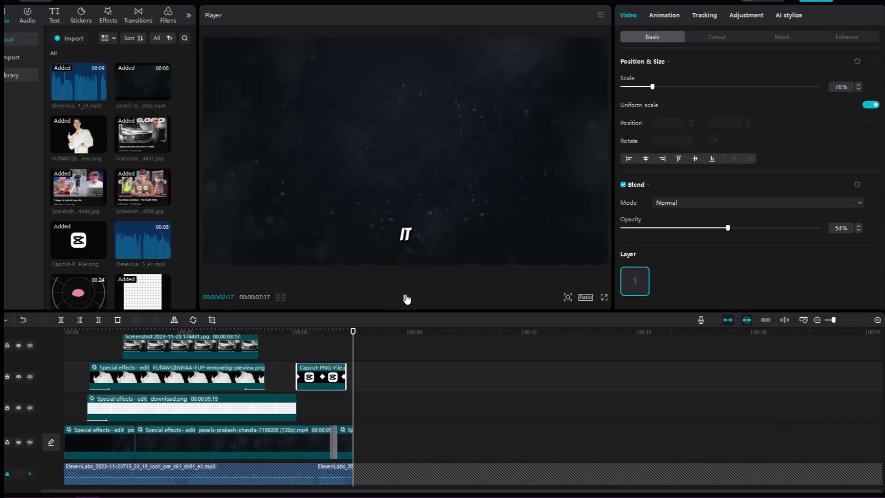
Step: Show the logo clip's keyframe curves, slightly raise the middle point of the X position graph, and preview the motion
click(303, 355)
right_click(336, 371)
click(362, 462)
scroll(352, 416, up, 1)
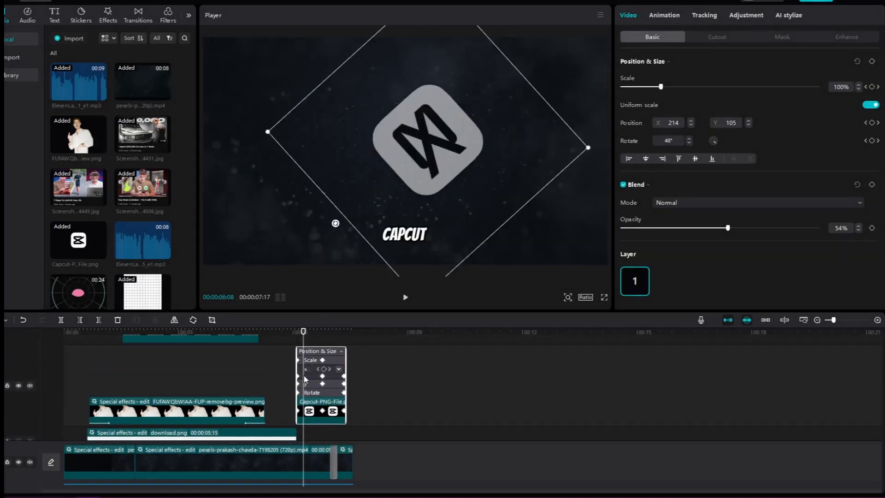
click(339, 369)
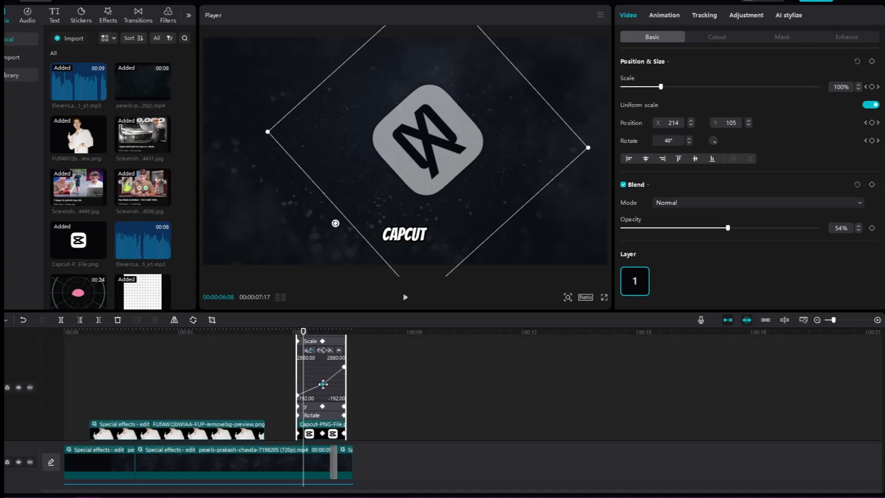
drag(322, 384, 322, 382)
click(293, 377)
click(404, 298)
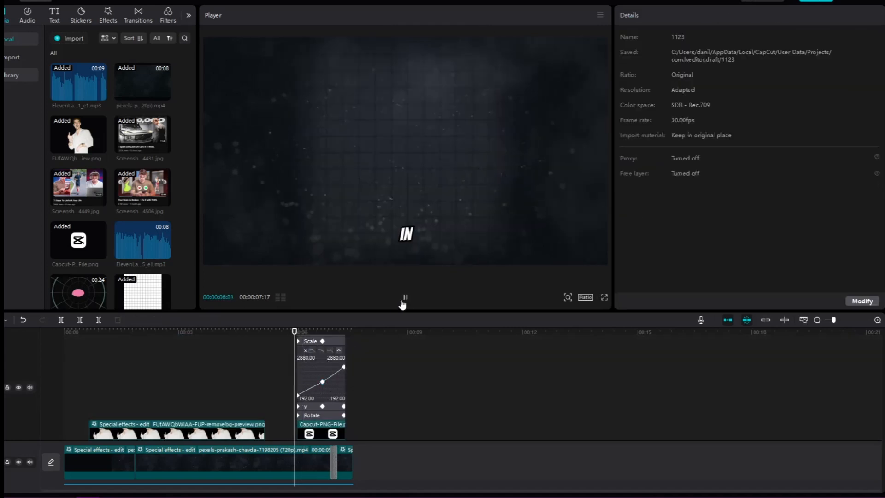
Step: Keyframe a changed rotation for the logo at 00:00:06:23, and preview the logo animation and the whole video
scroll(398, 352, down, 2)
click(323, 389)
click(338, 369)
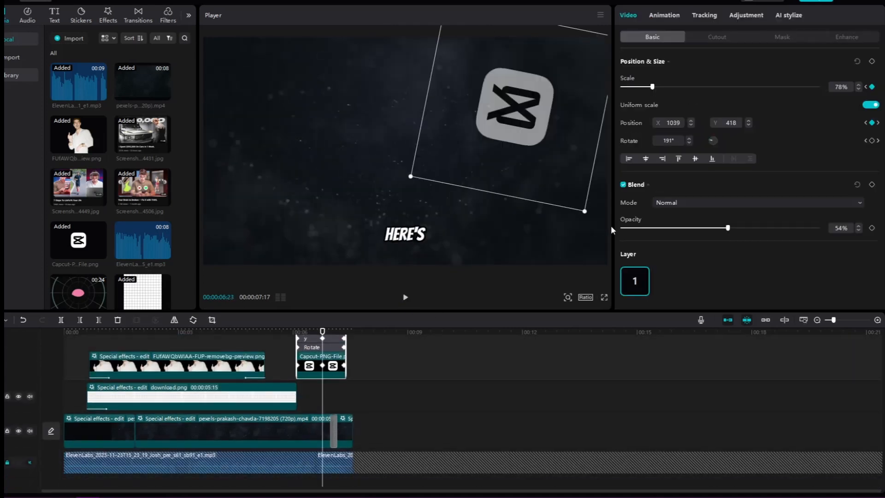
click(711, 138)
drag(322, 396, 298, 389)
click(405, 299)
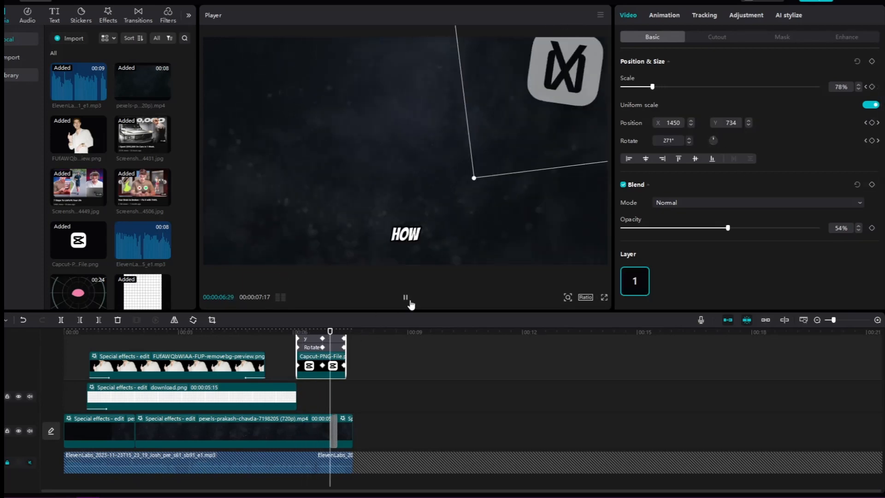
click(381, 369)
click(405, 297)
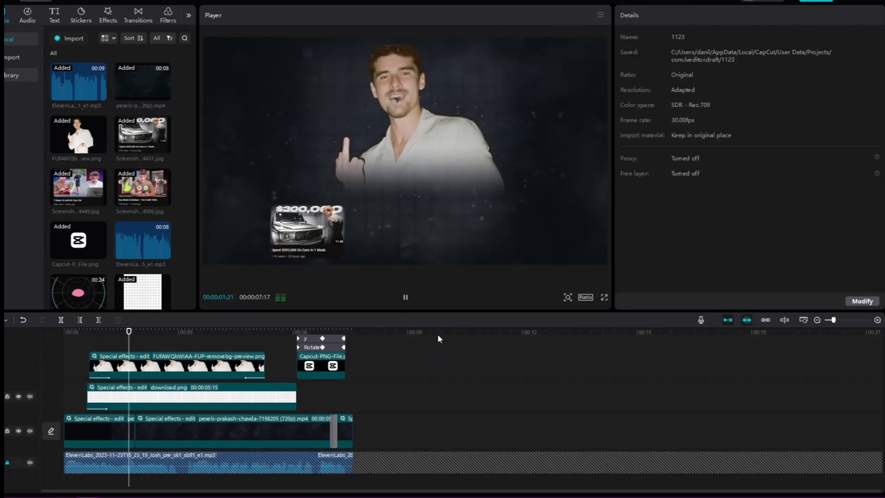